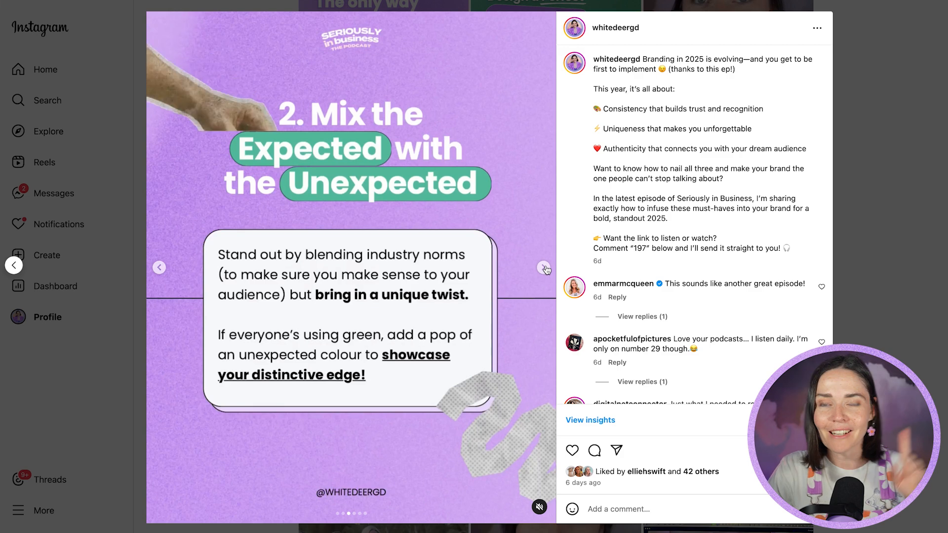
View the next slide of the open Instagram carousel post
click(543, 268)
click(544, 268)
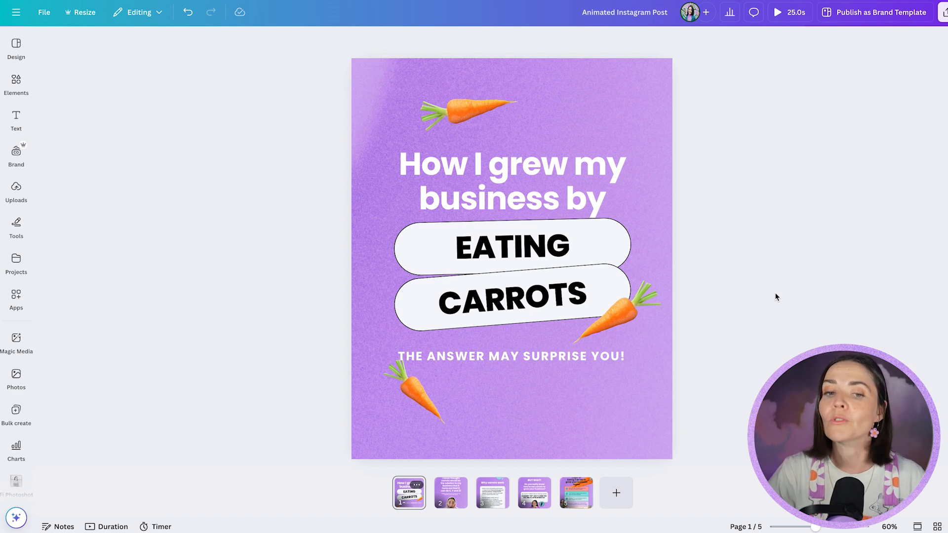
Switch to the Animated Instagram Post design in Canva and apply the Wiggle effect to the carrot above the headline
click(613, 319)
click(557, 405)
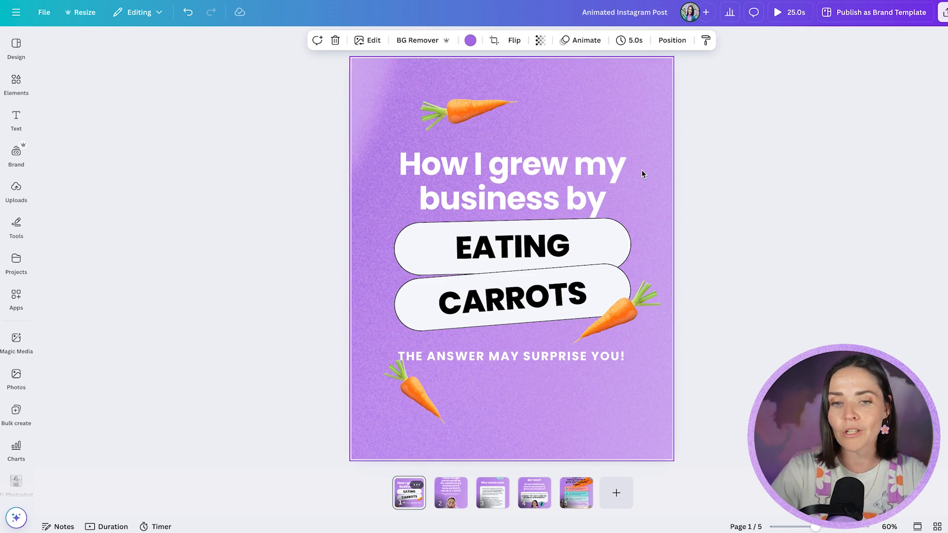
click(470, 112)
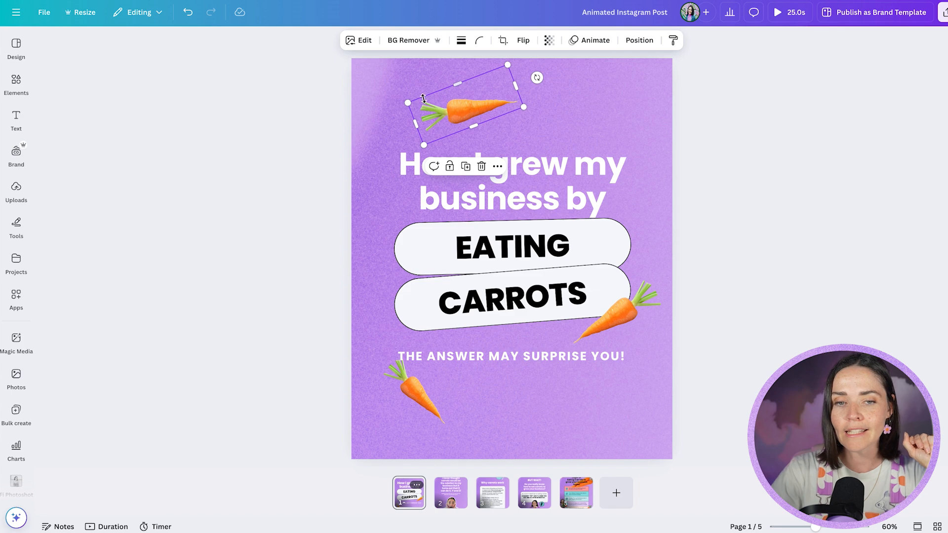
click(595, 40)
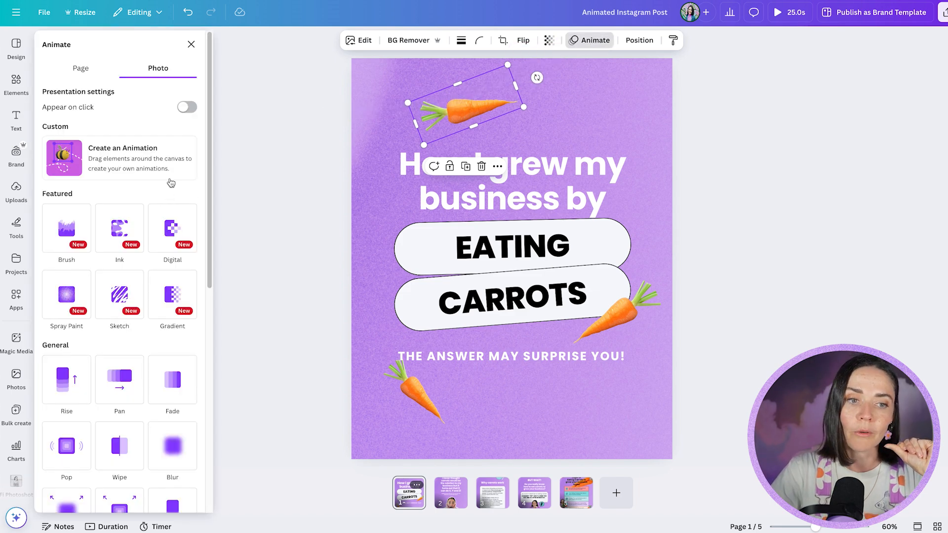
scroll(191, 181, down, 2)
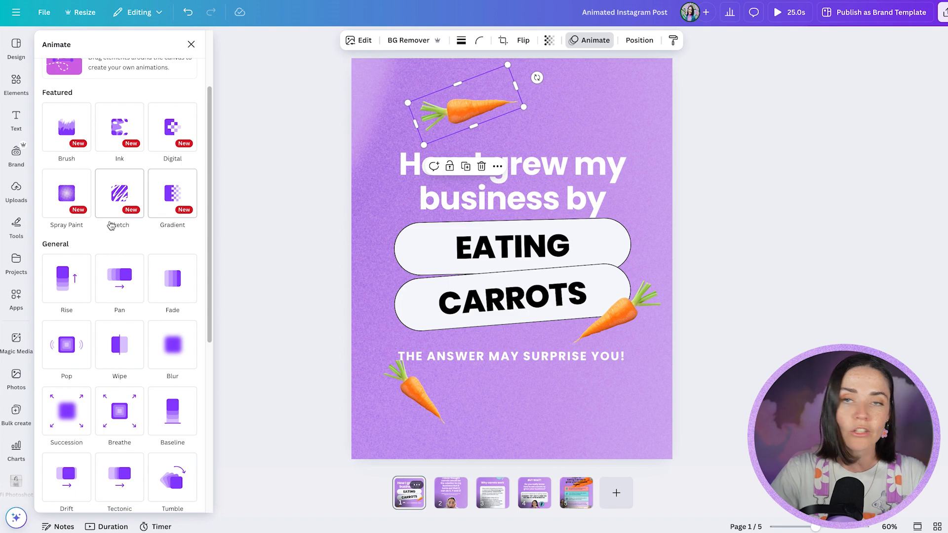
scroll(134, 207, down, 6)
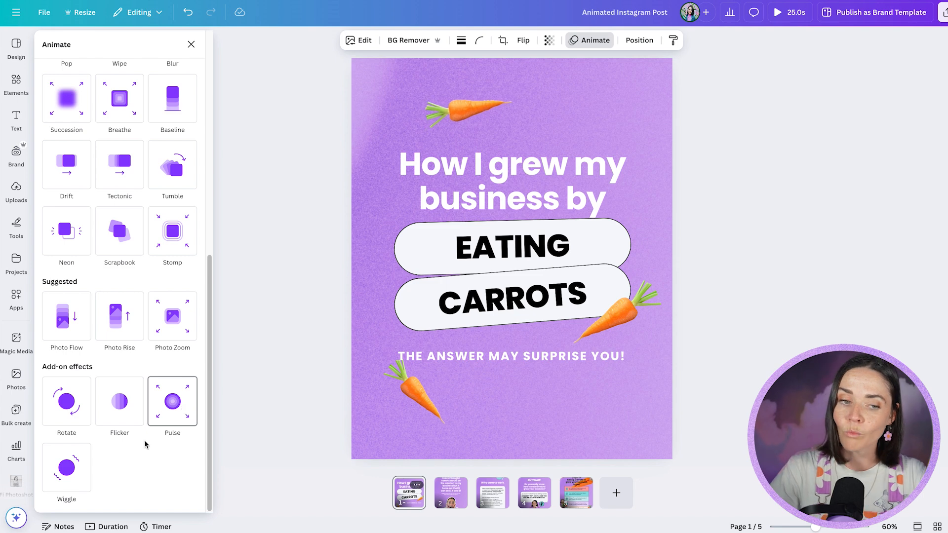
click(69, 474)
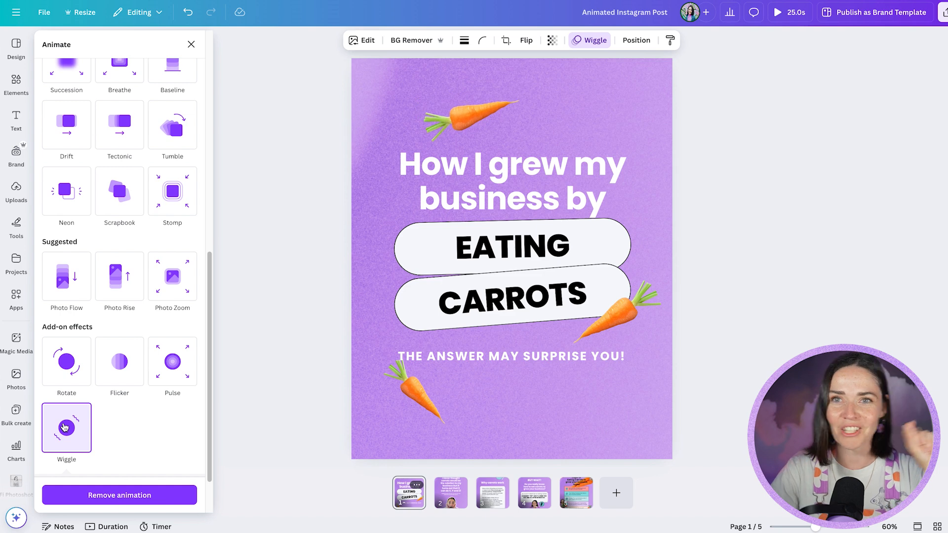
Try a high Wiggle intensity on the carrot above the headline and settle on a low one
scroll(159, 414, down, 2)
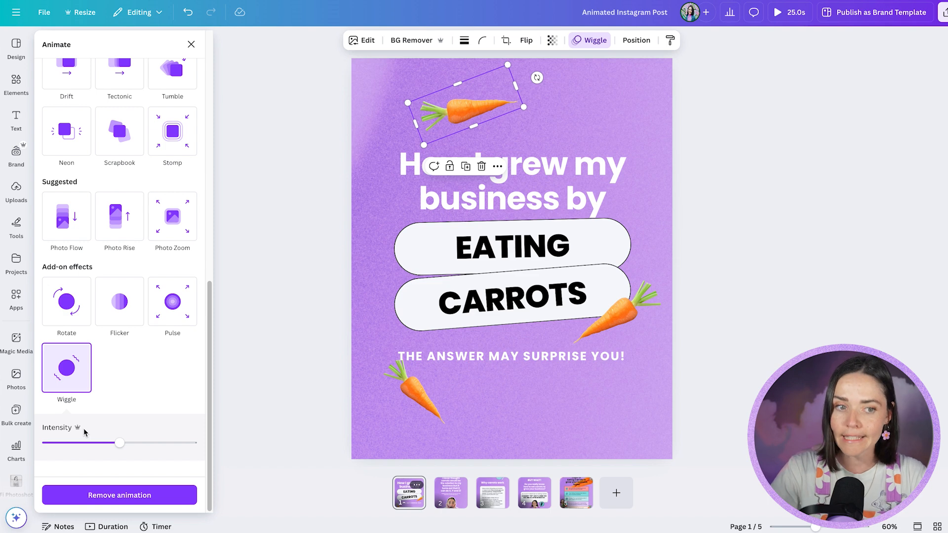
drag(120, 443, 187, 444)
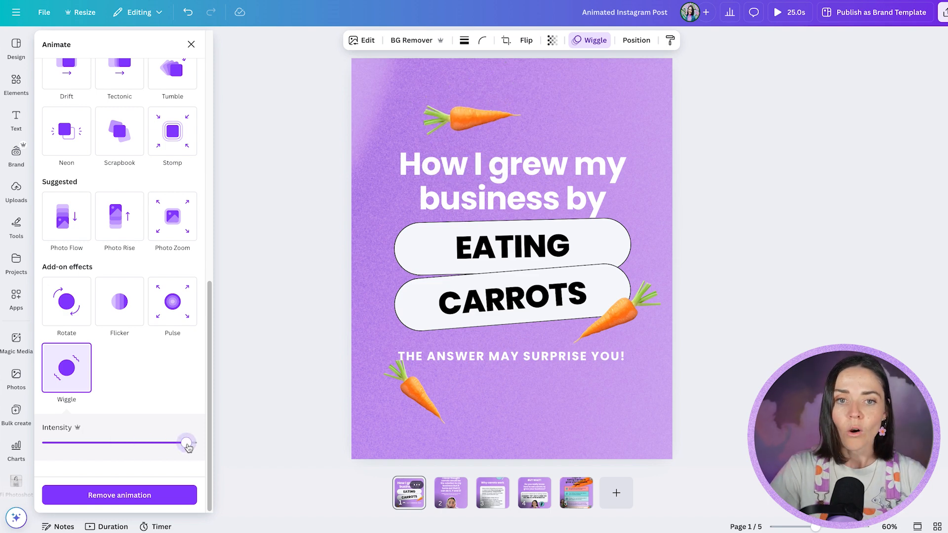
drag(187, 444, 58, 446)
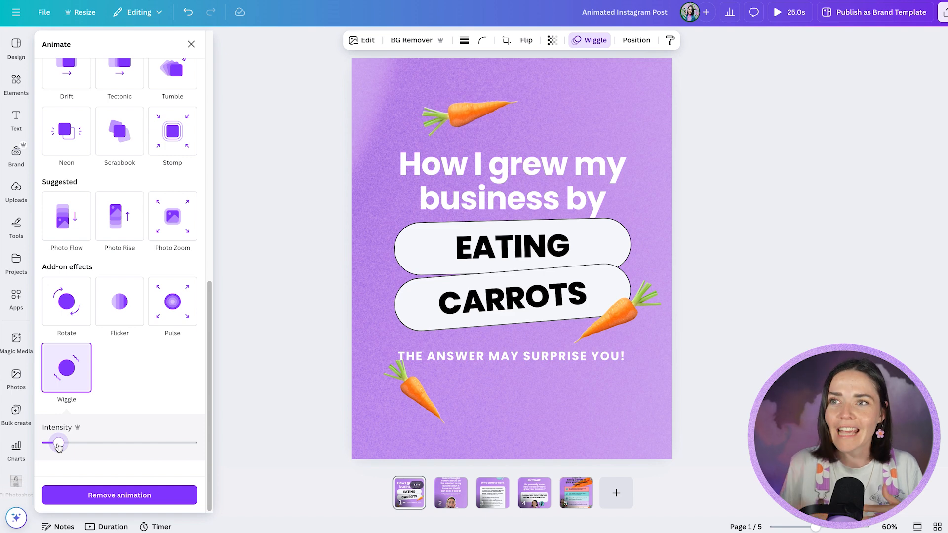
Apply the Wiggle effect at low intensity to the carrot below the "THE ANSWER MAY SURPRISE YOU!" line
click(391, 260)
click(424, 399)
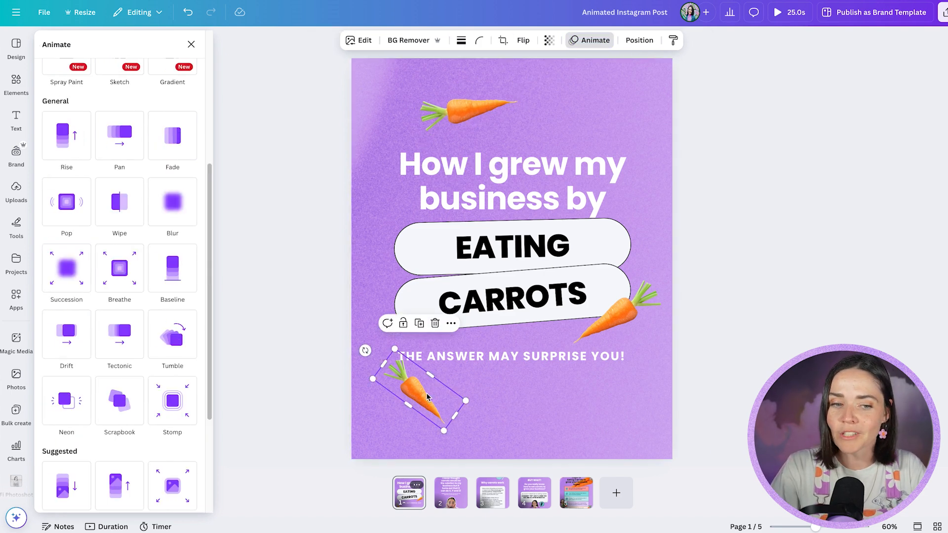
click(172, 390)
scroll(156, 435, down, 3)
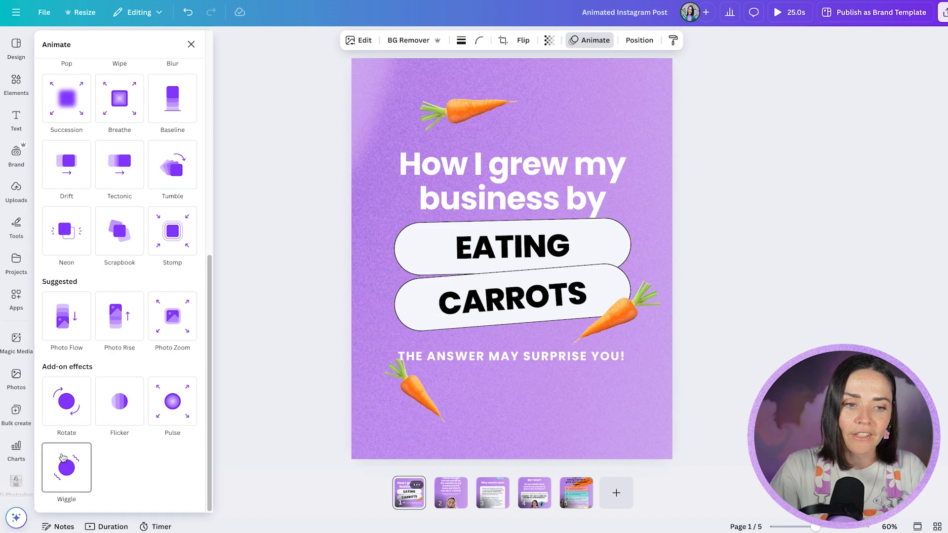
click(68, 466)
click(58, 446)
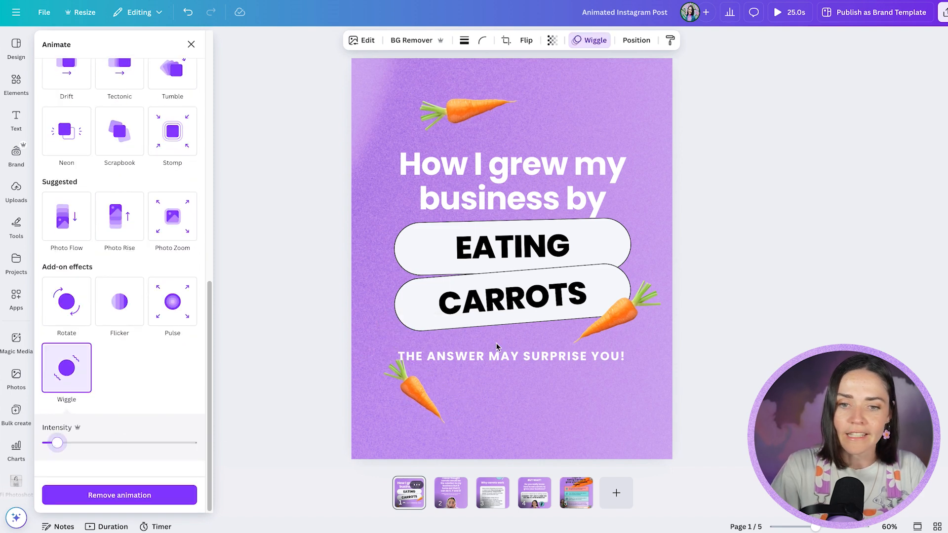
Apply the Wiggle effect at low intensity to the carrot overlapping the "CARROTS" pill
click(615, 313)
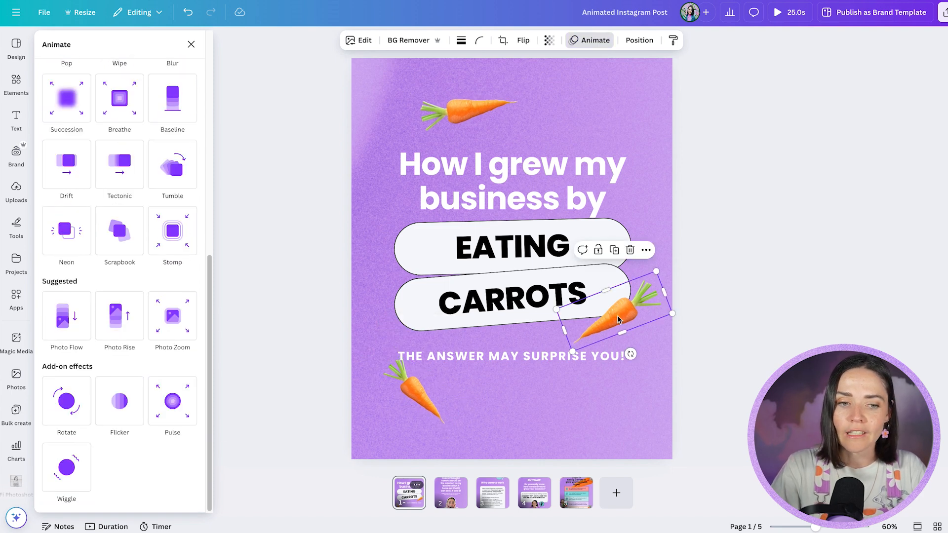
click(67, 466)
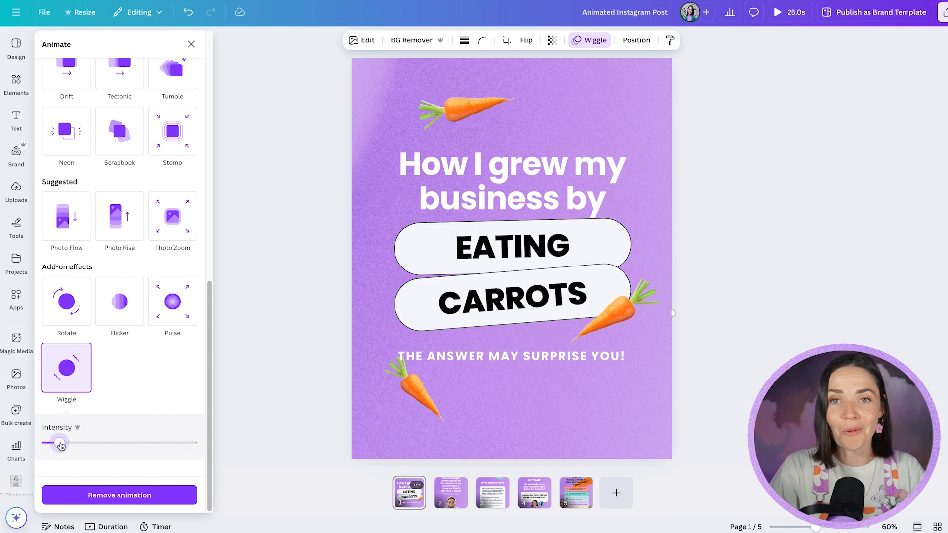
click(730, 348)
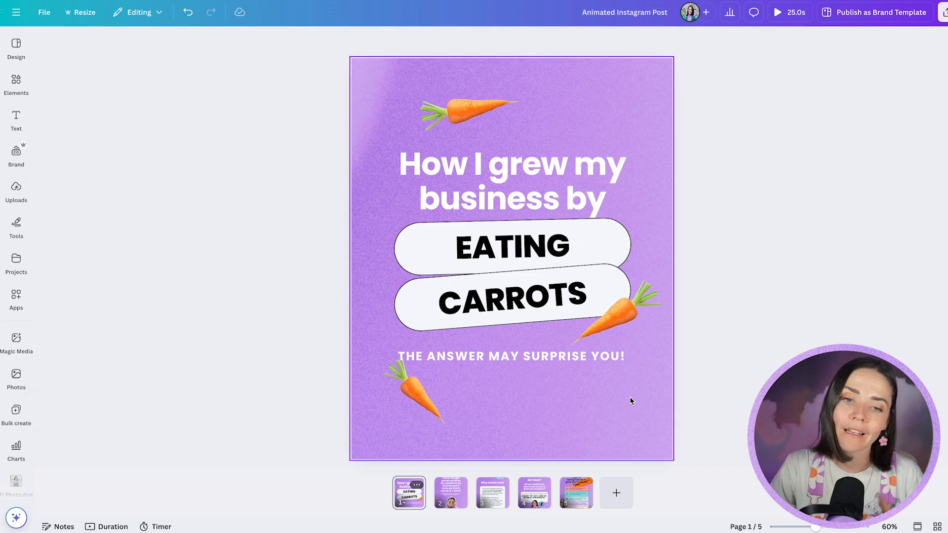
click(361, 311)
click(442, 306)
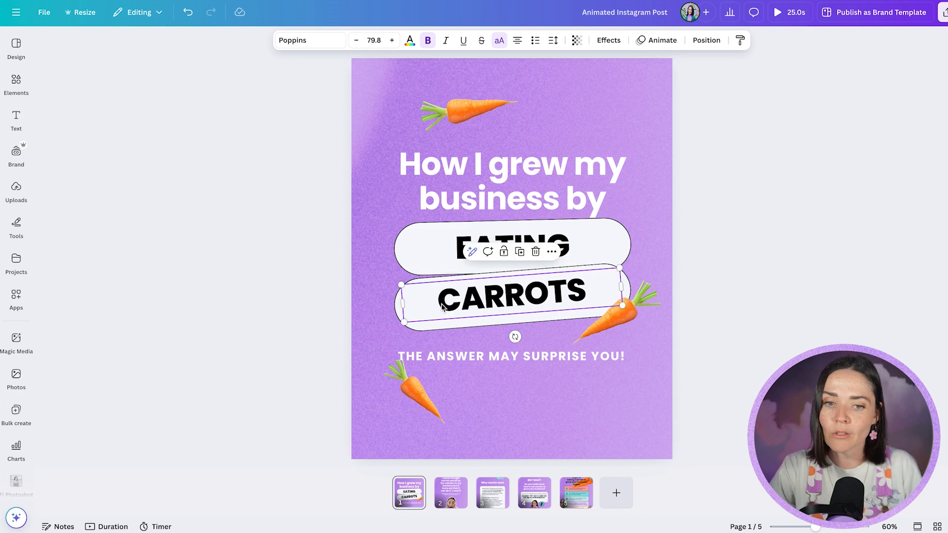
key(ctrl+z)
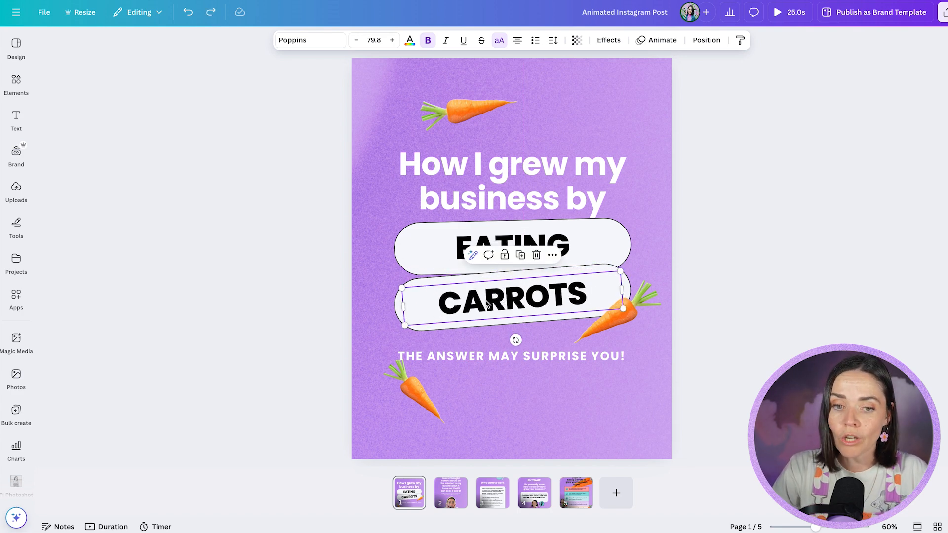
Apply the Wiggle effect to the "CARROTS" text on page 1 with near-minimum intensity
click(546, 170)
click(571, 238)
click(579, 293)
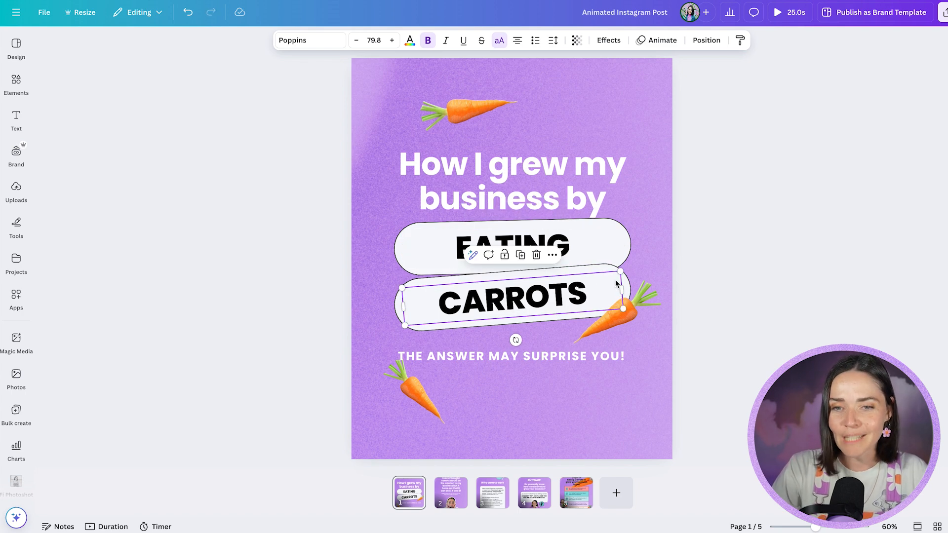
click(662, 42)
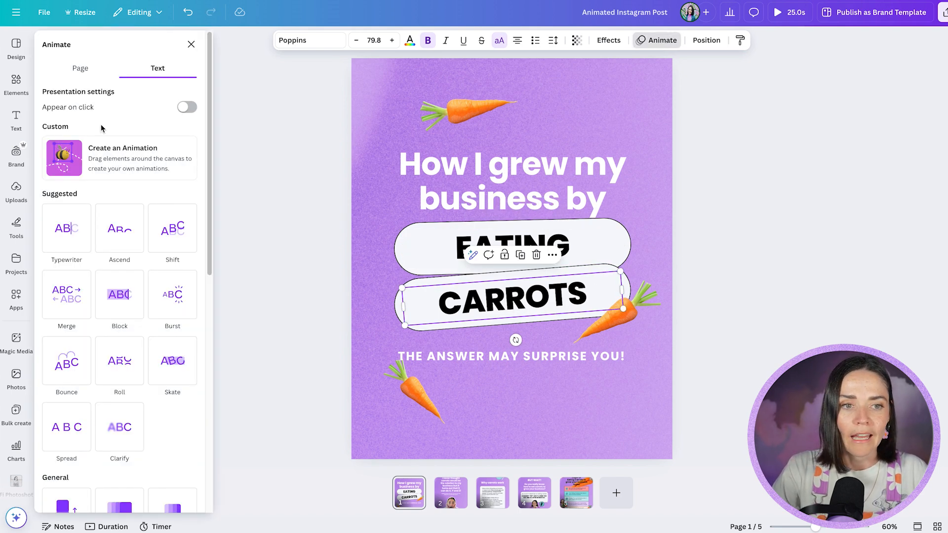
scroll(101, 129, down, 10)
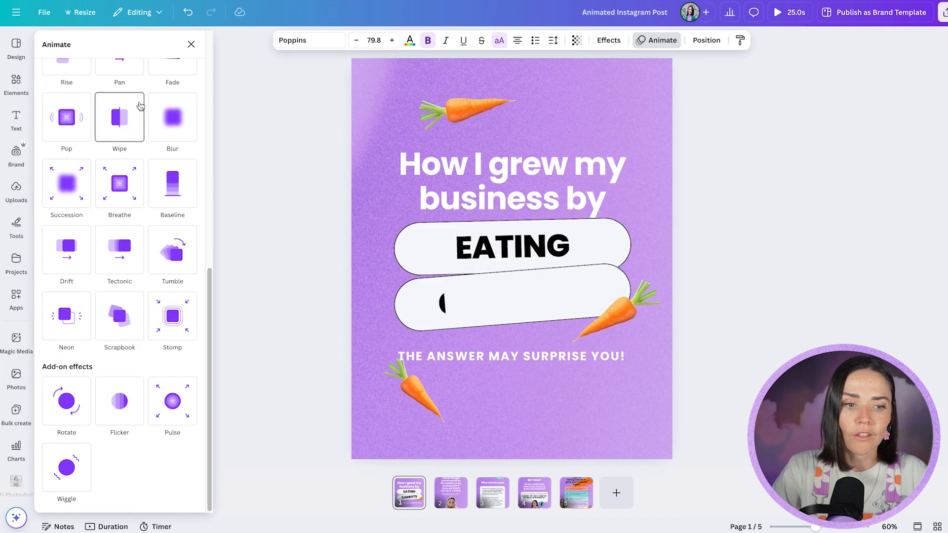
click(73, 470)
click(50, 444)
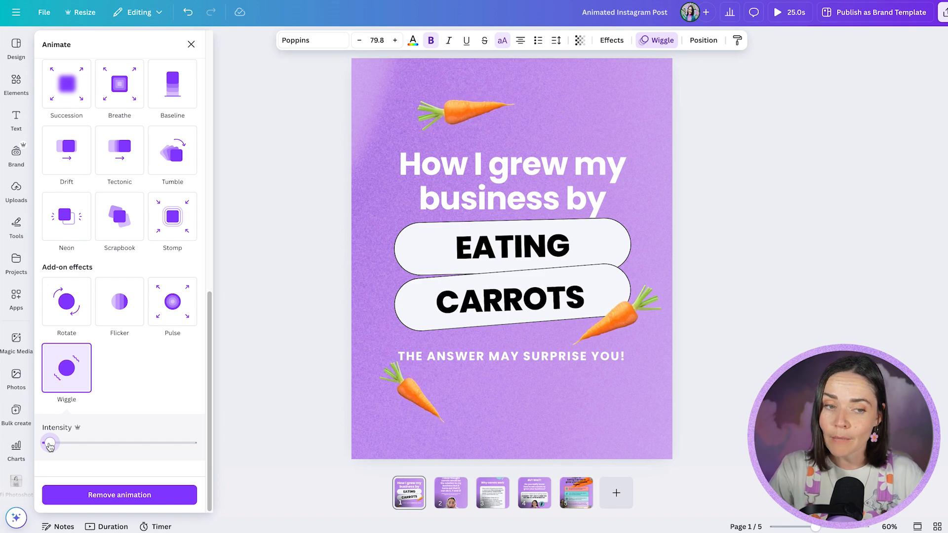
Open page 5, the carrot steps checklist, and show the duration timeline
click(571, 499)
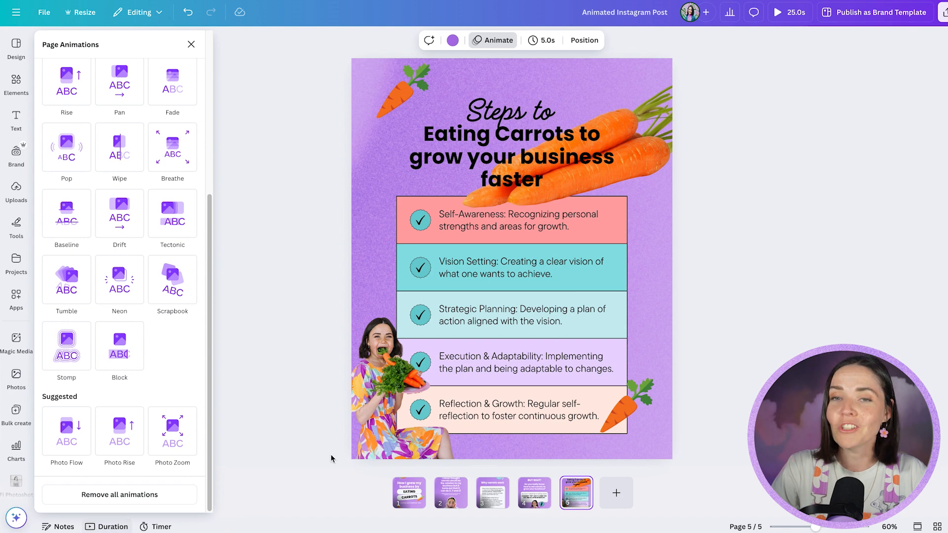
click(375, 424)
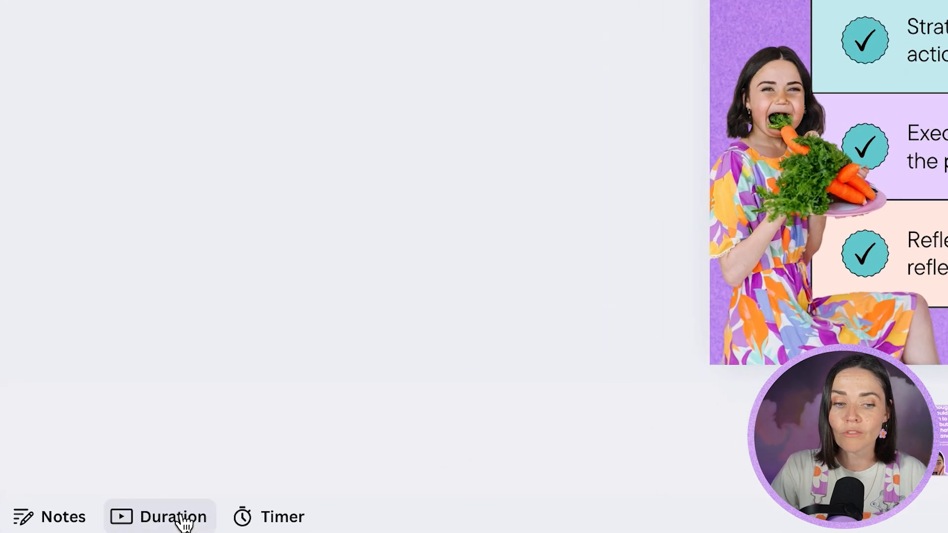
click(185, 520)
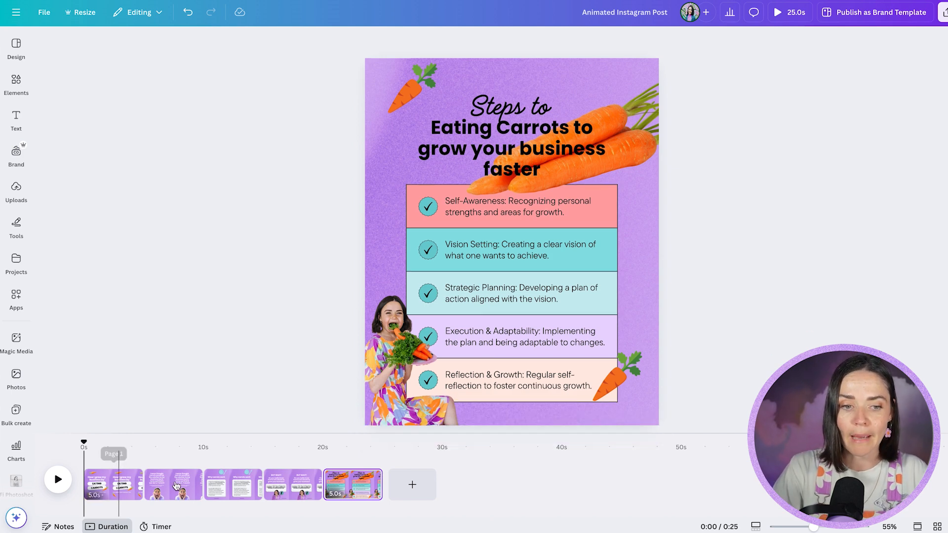
Look through the pages on the timeline and play the animation preview of page 5 from its start at 20 s
click(118, 486)
click(175, 486)
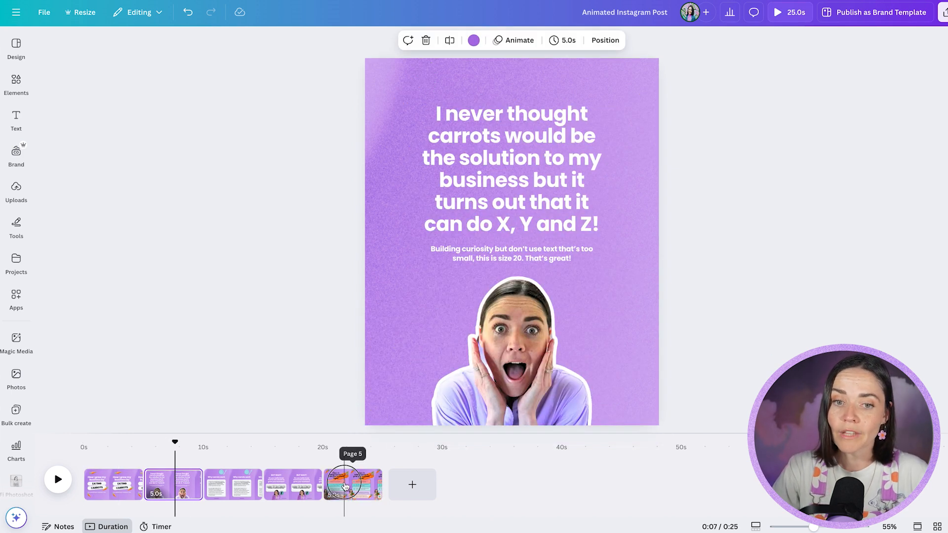
click(344, 487)
drag(344, 444, 324, 446)
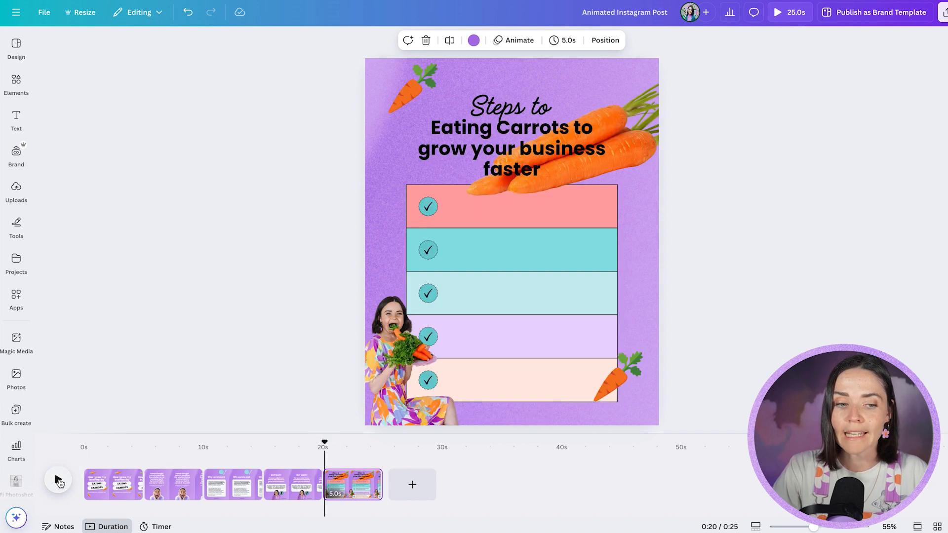
click(58, 481)
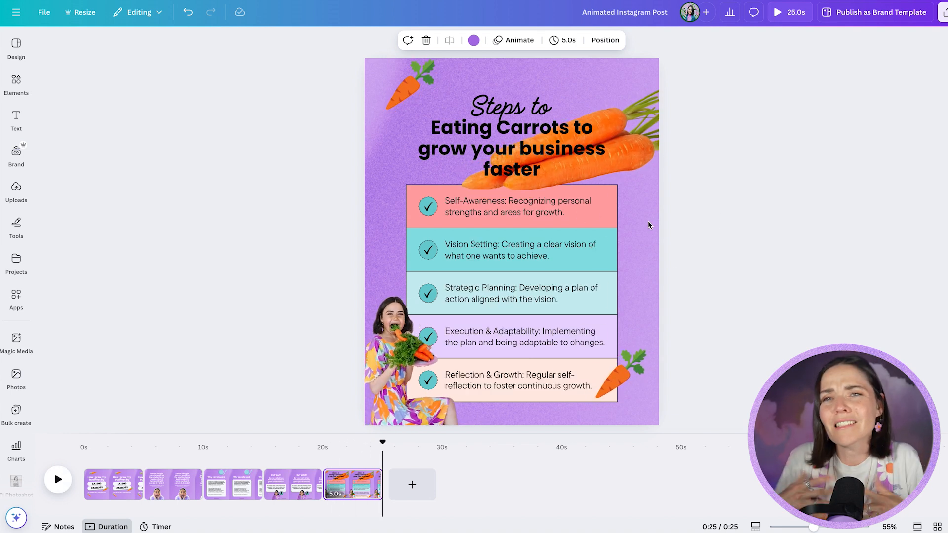
click(58, 480)
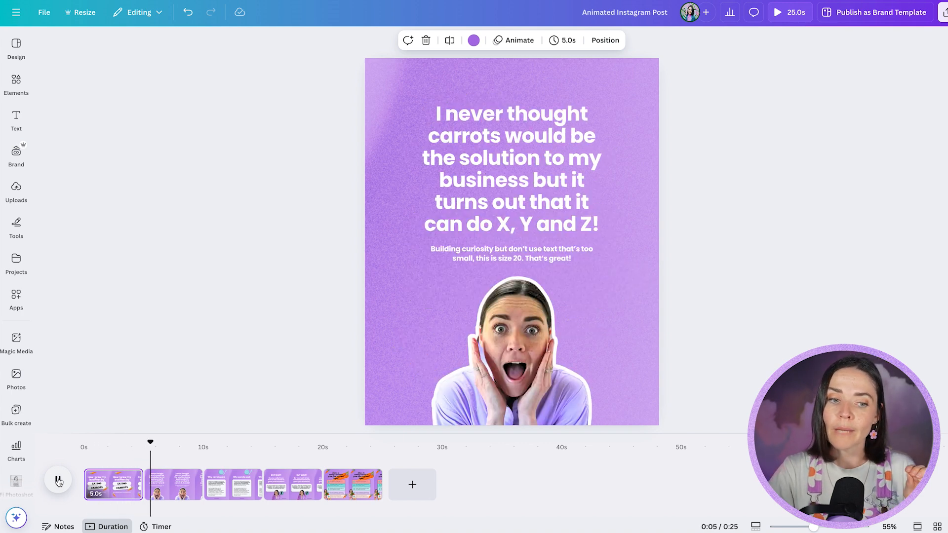
Apply the Typewriter animation to the "How I grew my business by" headline on page 1, animating both on enter and on exit
click(108, 484)
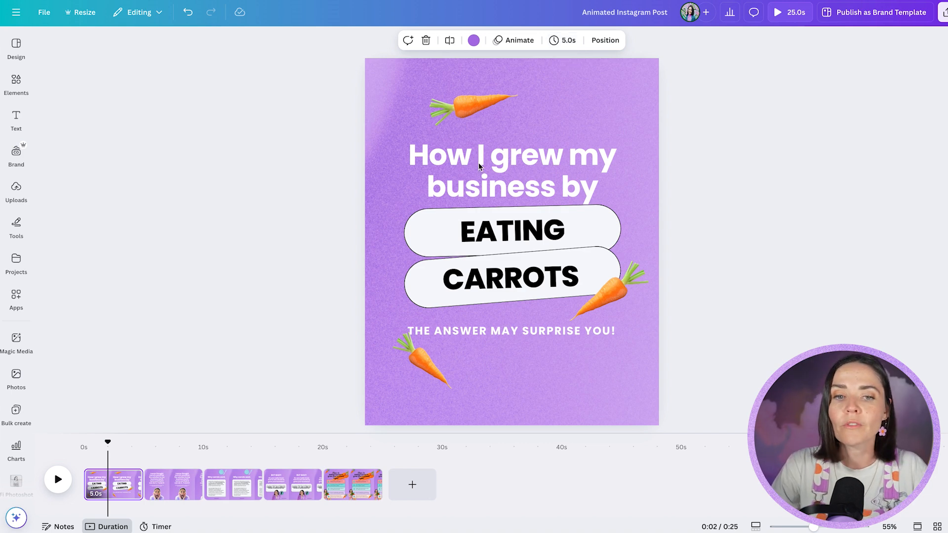
double_click(529, 167)
key(Escape)
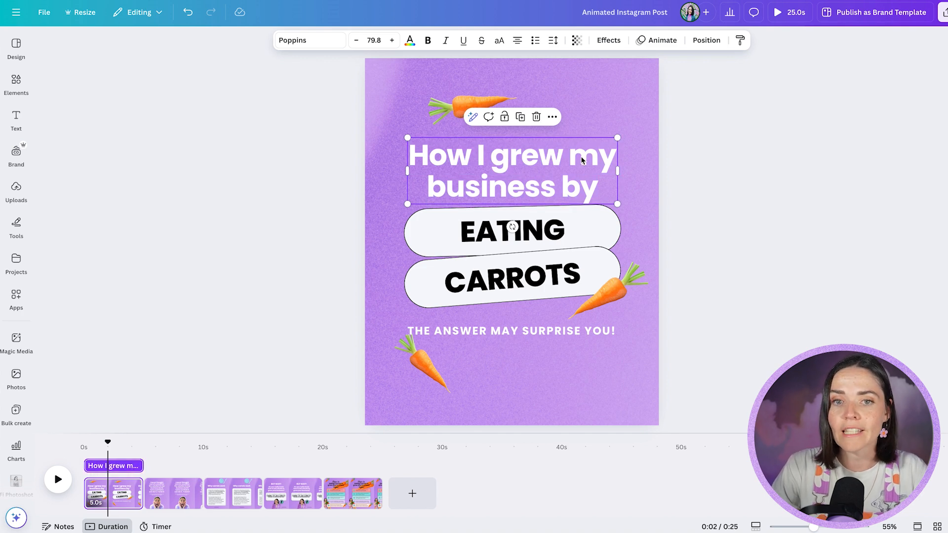
click(659, 40)
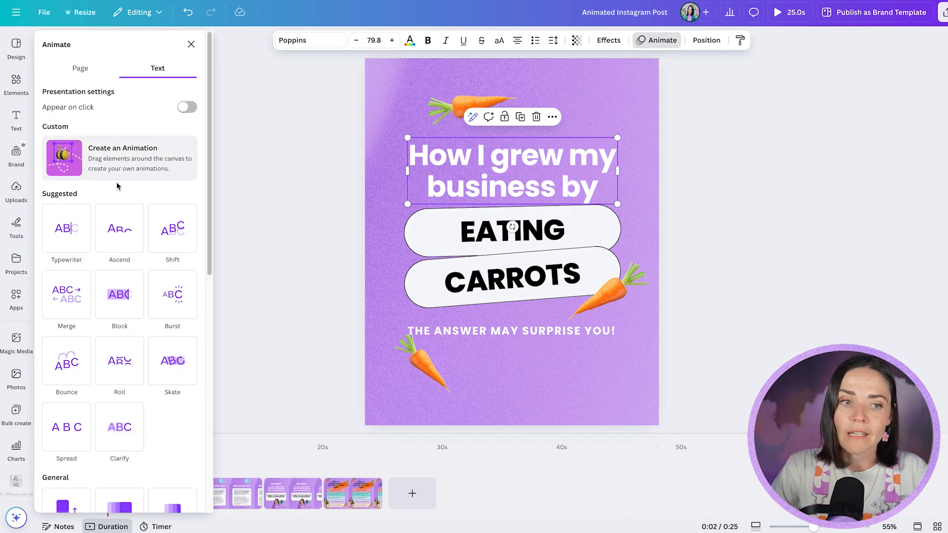
scroll(129, 179, down, 1)
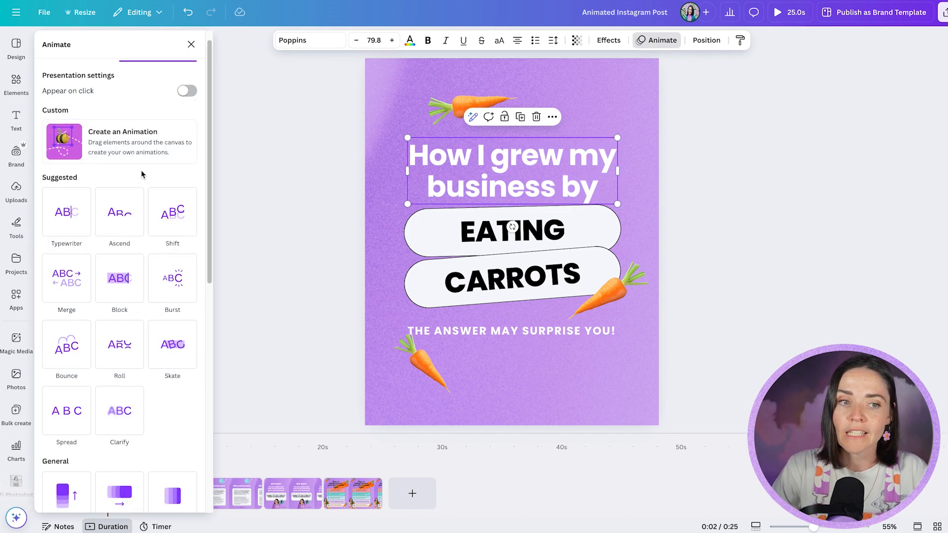
click(61, 228)
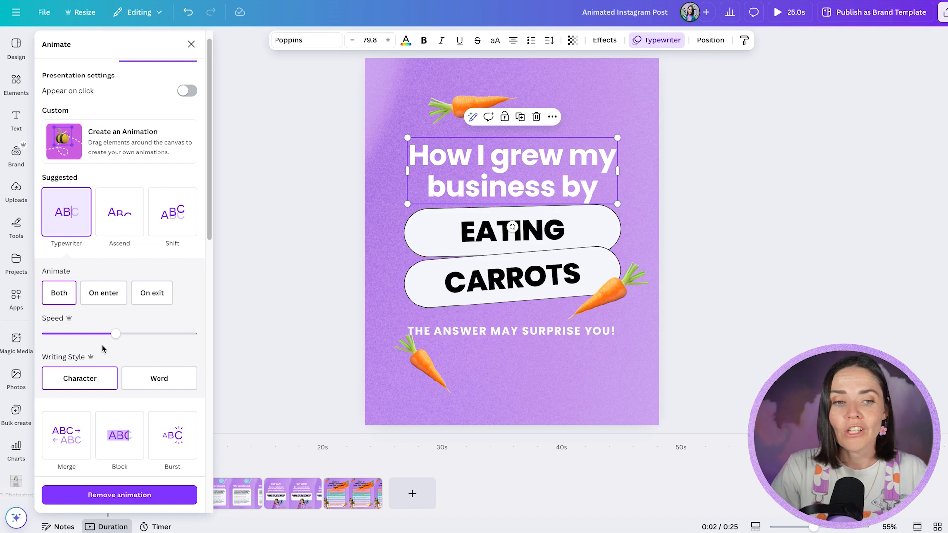
click(70, 302)
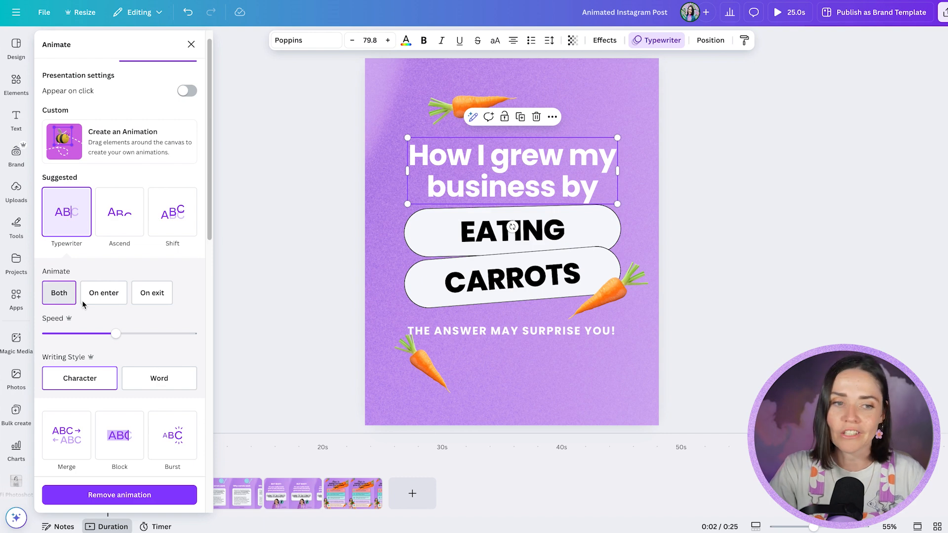
Try the page 1 headline's Typewriter animation on enter only and switch it back to both enter and exit
click(92, 301)
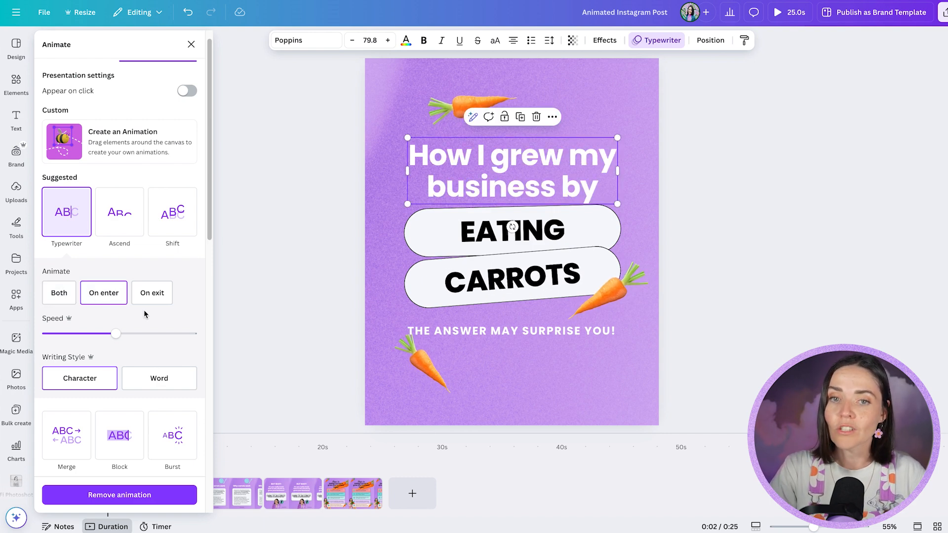
click(66, 301)
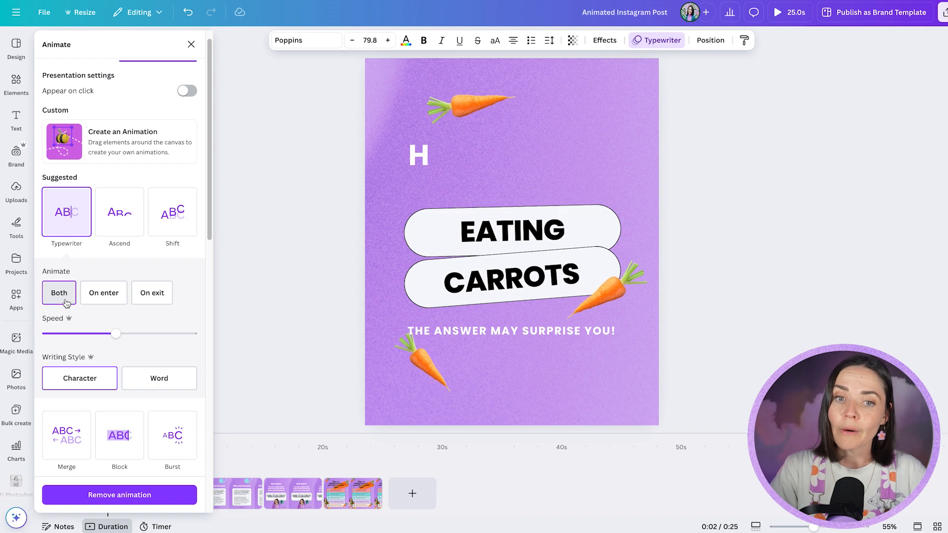
click(289, 327)
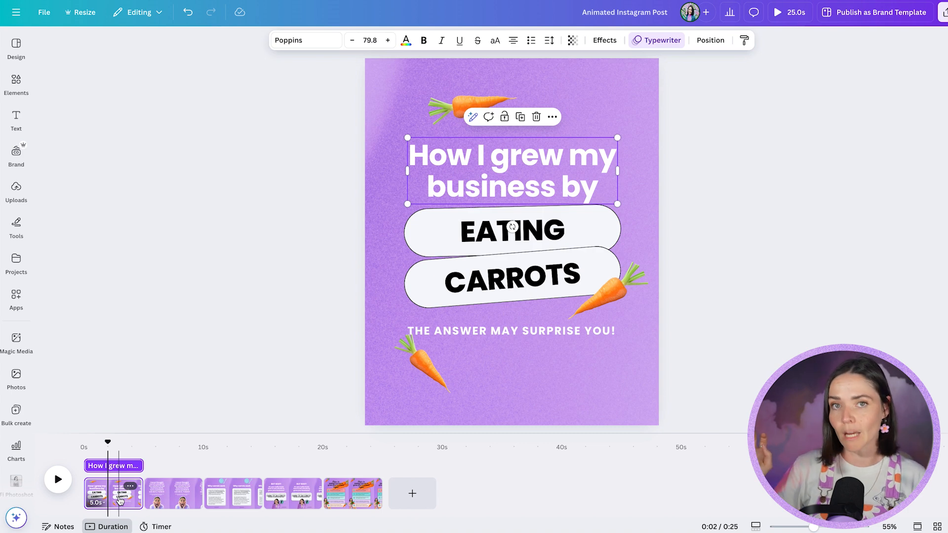
Try a 15-second duration for page 1 and undo it after opening page 2
click(120, 501)
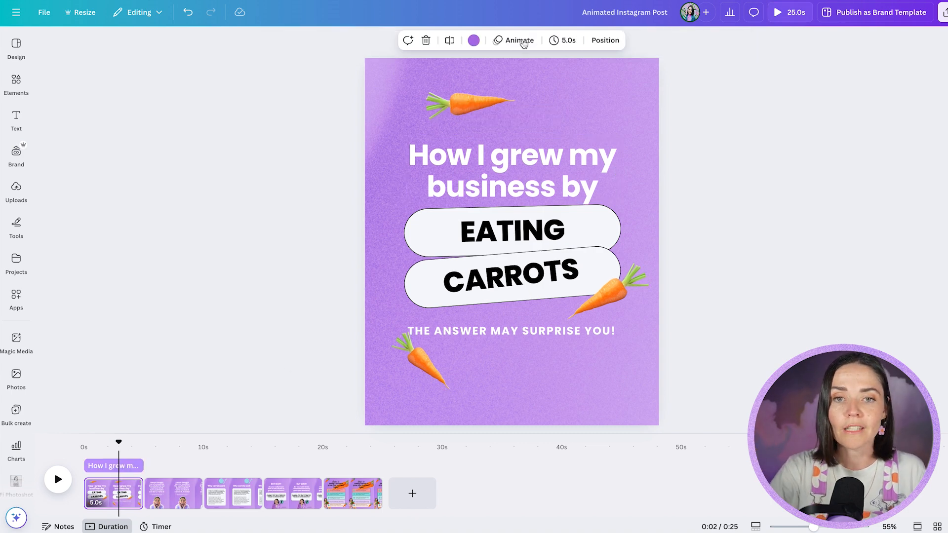
click(568, 44)
drag(551, 86, 548, 84)
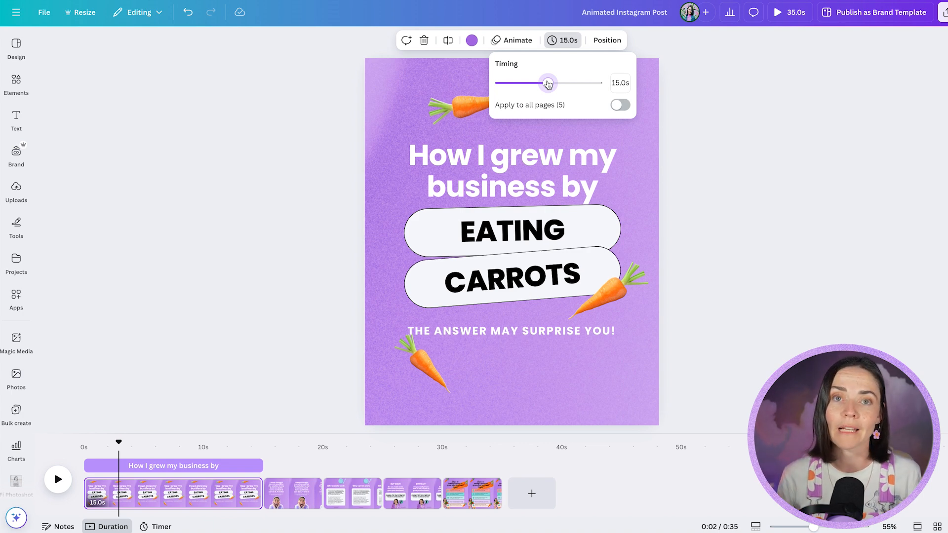
click(291, 489)
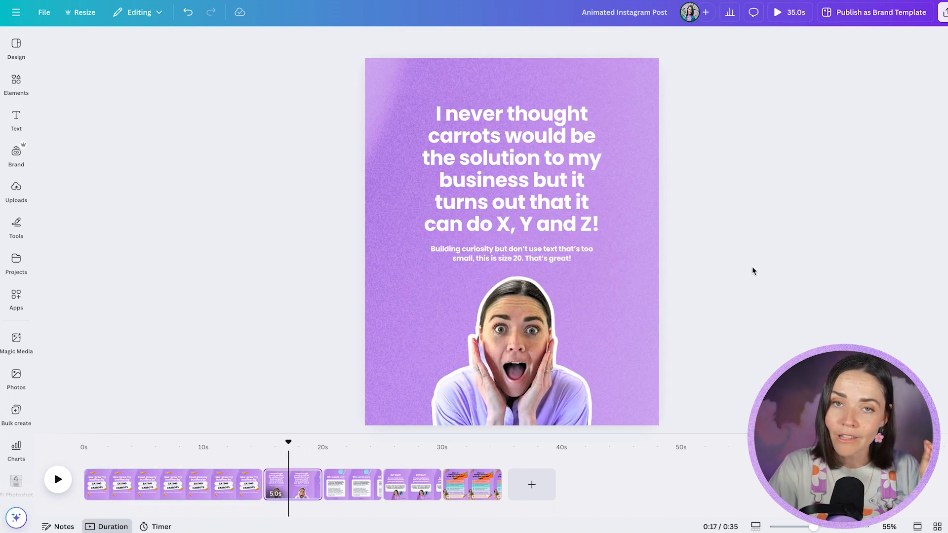
key(ctrl+z)
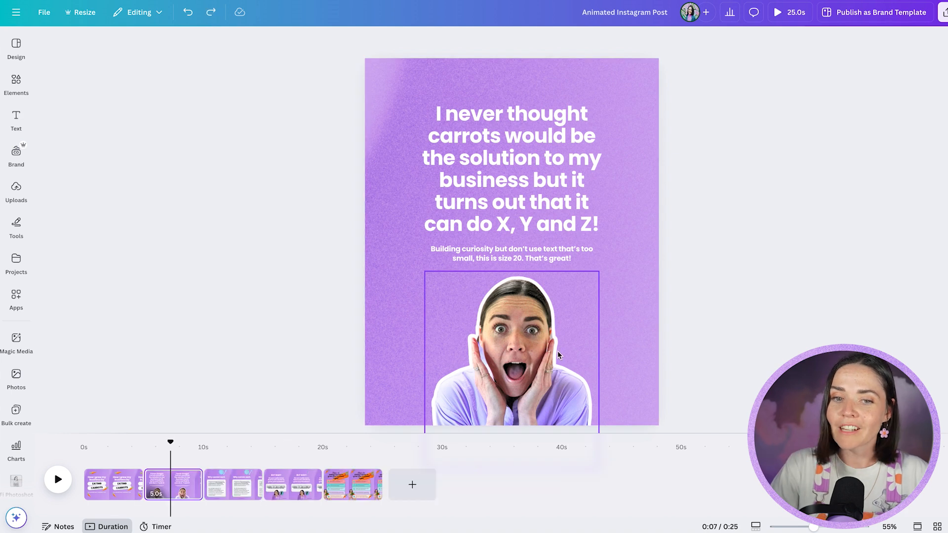
Apply the Wiggle effect to the surprised woman's photo on page 2 and reduce its intensity to a low level
click(508, 333)
click(594, 40)
scroll(125, 312, down, 5)
scroll(114, 360, down, 3)
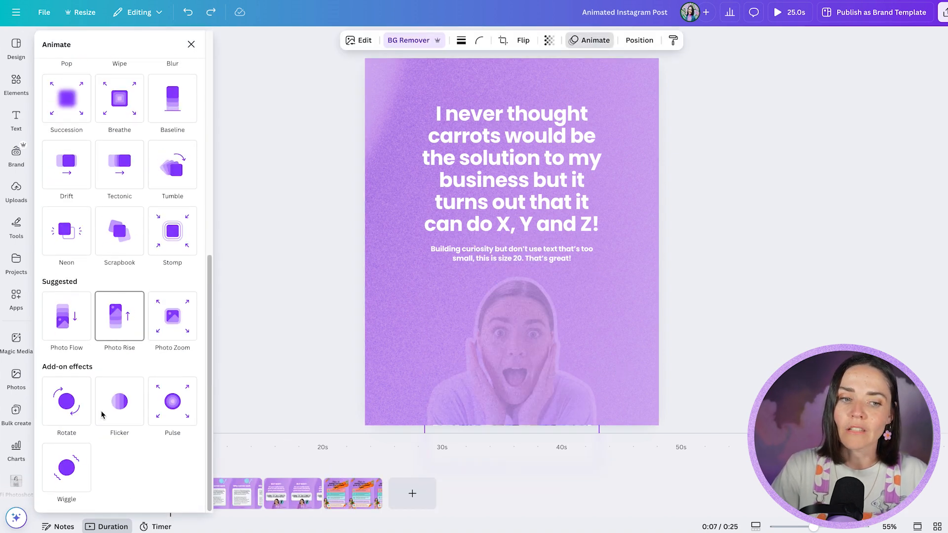
click(74, 475)
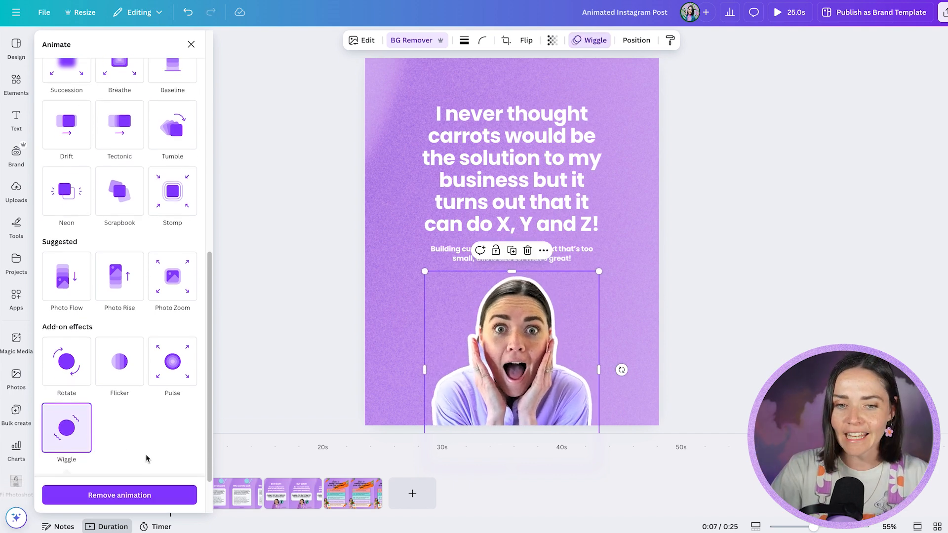
drag(104, 445, 56, 445)
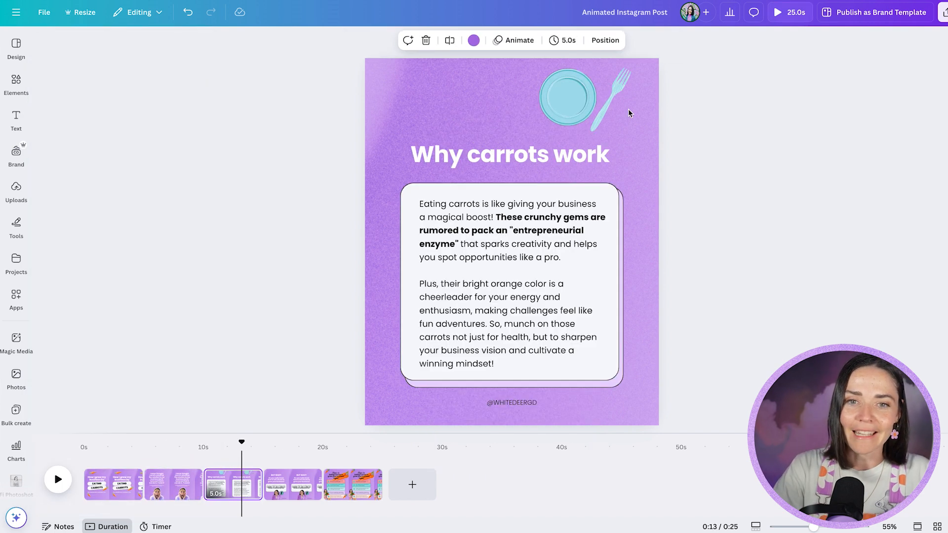
Create a custom animation for the blue plate on page 3 with a motion path running down over the text card
click(612, 112)
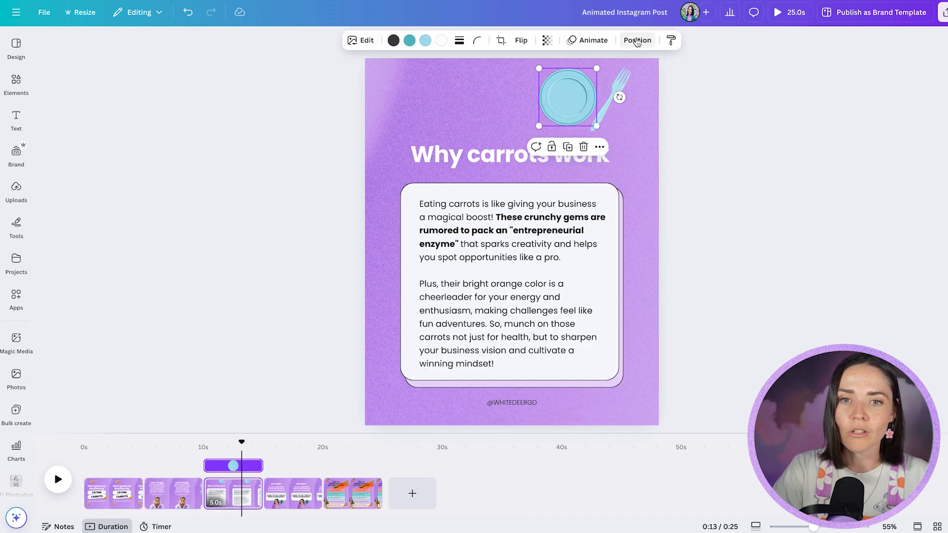
click(589, 40)
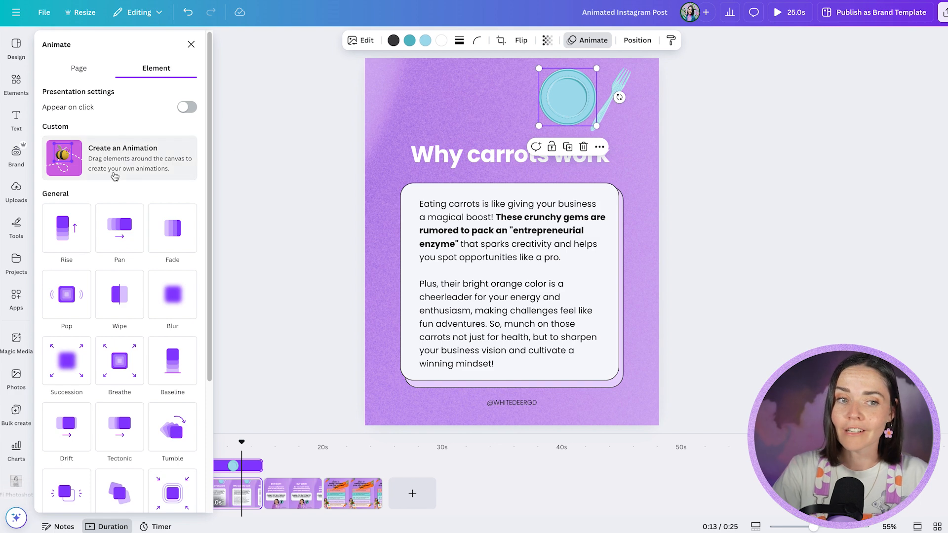
click(134, 167)
mouse_move(564, 104)
mouse_down()
mouse_move(515, 119)
mouse_move(457, 94)
mouse_move(466, 84)
mouse_move(477, 114)
mouse_move(403, 133)
mouse_move(383, 171)
mouse_move(393, 291)
mouse_move(408, 332)
mouse_move(631, 281)
mouse_move(590, 261)
mouse_up()
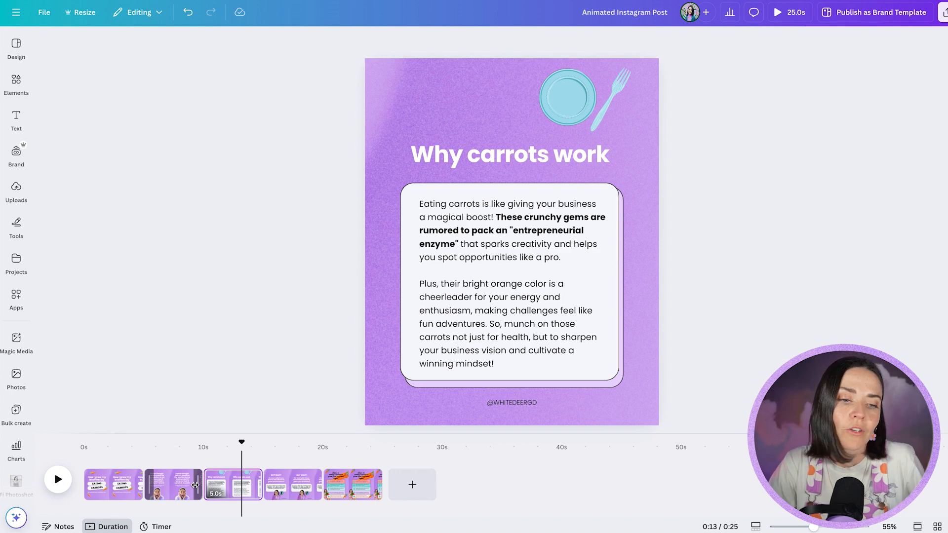
Apply the Wipe animation to the microphone icon on page 4
click(293, 484)
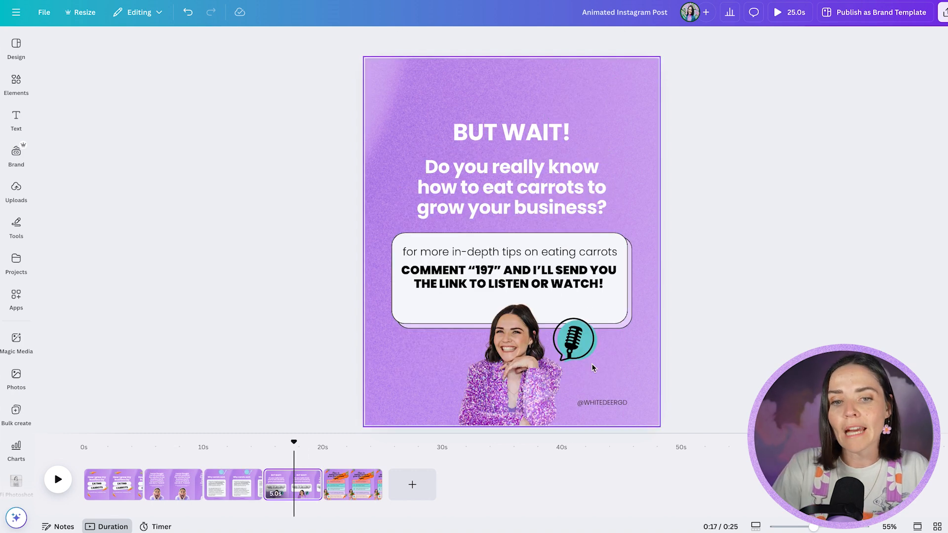
click(577, 354)
click(576, 40)
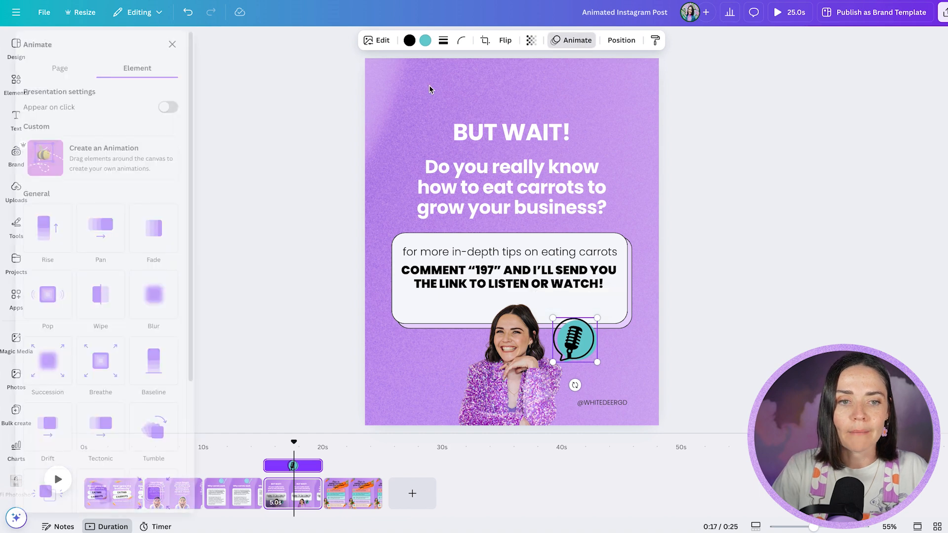
click(125, 306)
click(796, 256)
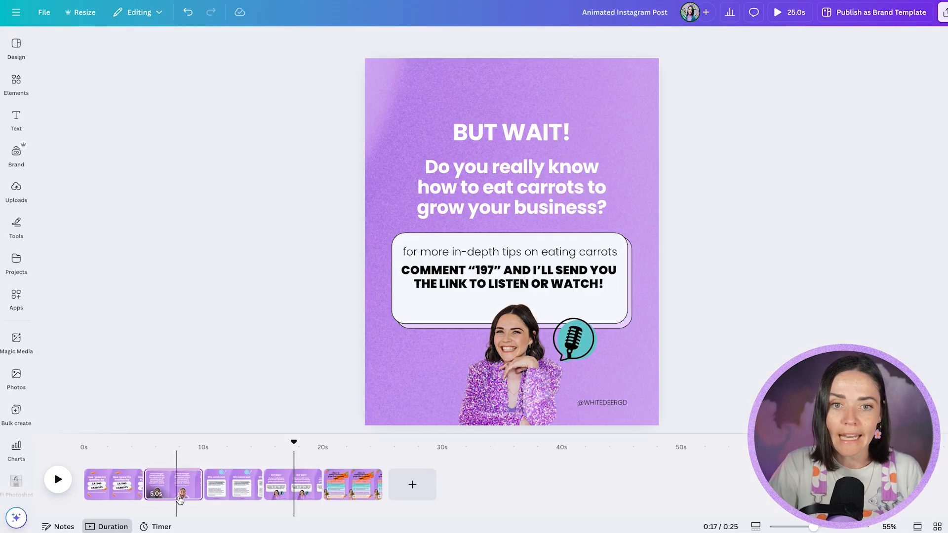
Return to page 1 and browse the carrot photos in the elements library
click(176, 486)
click(115, 479)
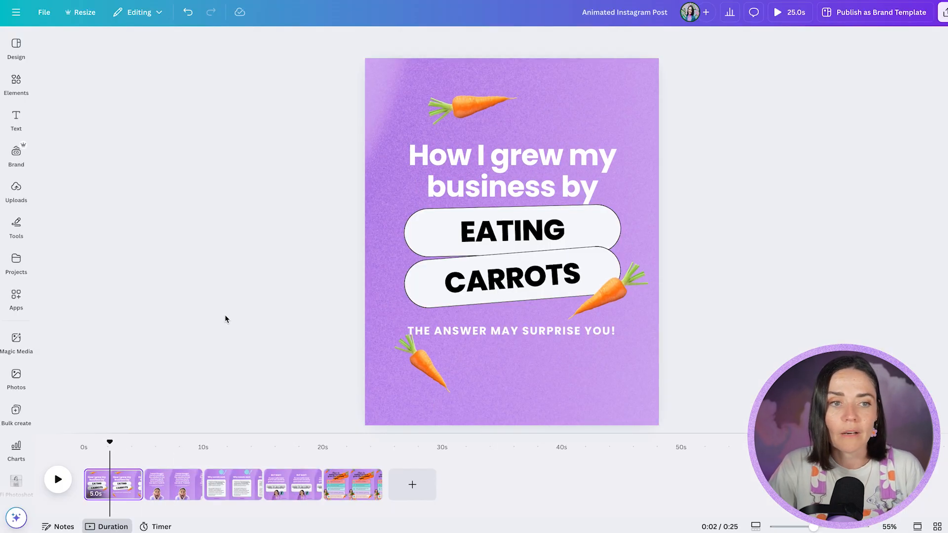
click(23, 84)
scroll(118, 247, down, 3)
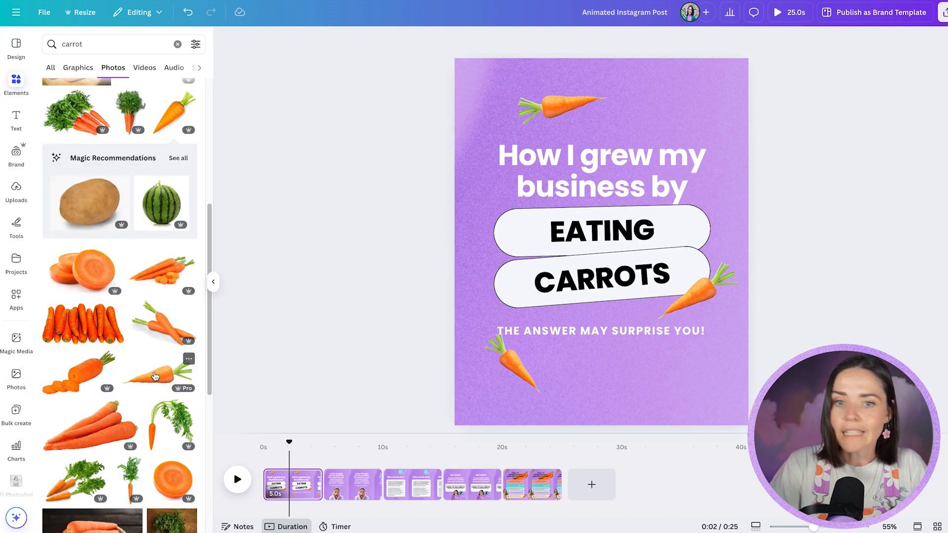
Add a carrot photo in the upper-right corner of page 1 and delete it again
click(162, 274)
drag(584, 255, 678, 108)
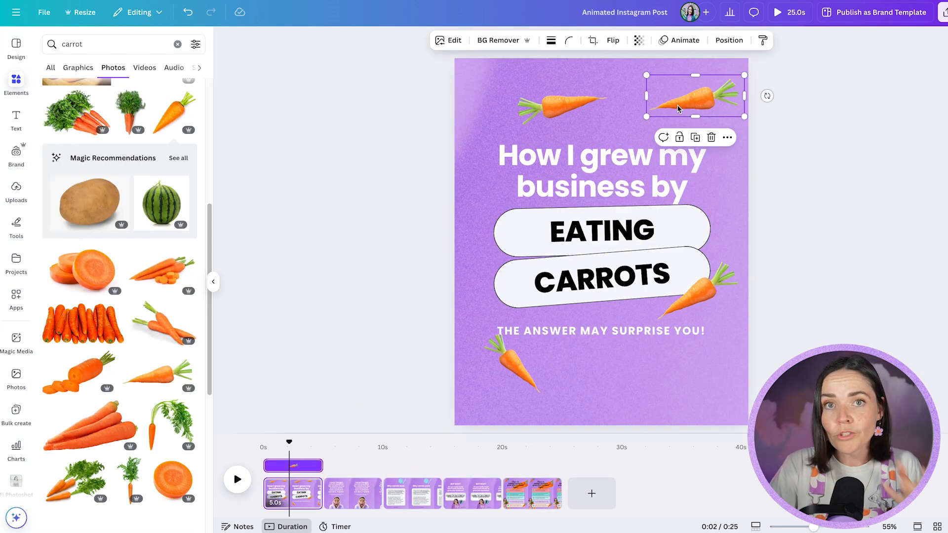
key(Delete)
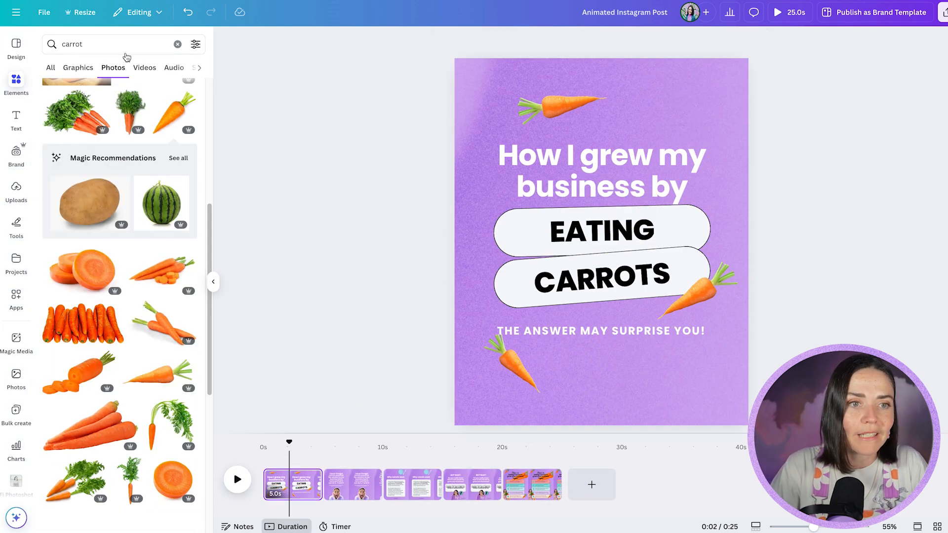
Show the carrot graphics and filter them to animated ones only
click(76, 69)
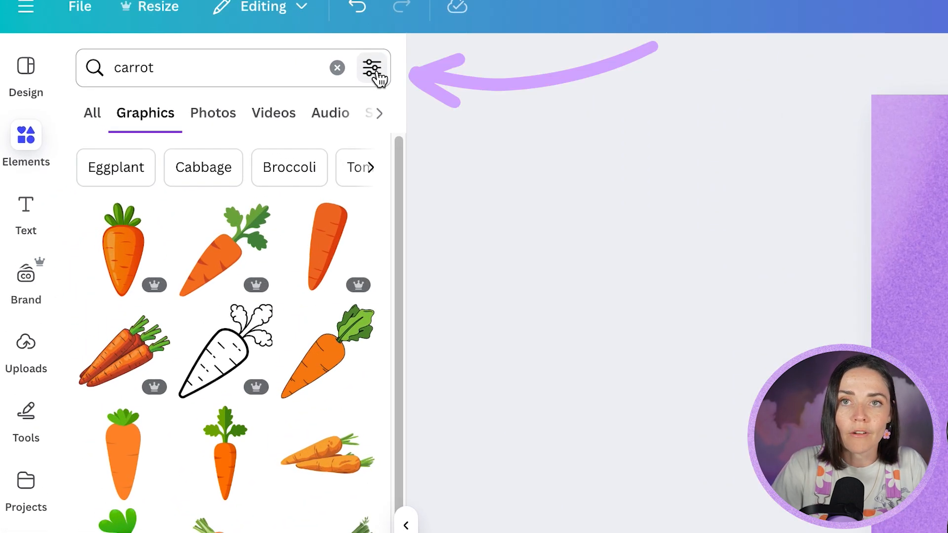
click(377, 73)
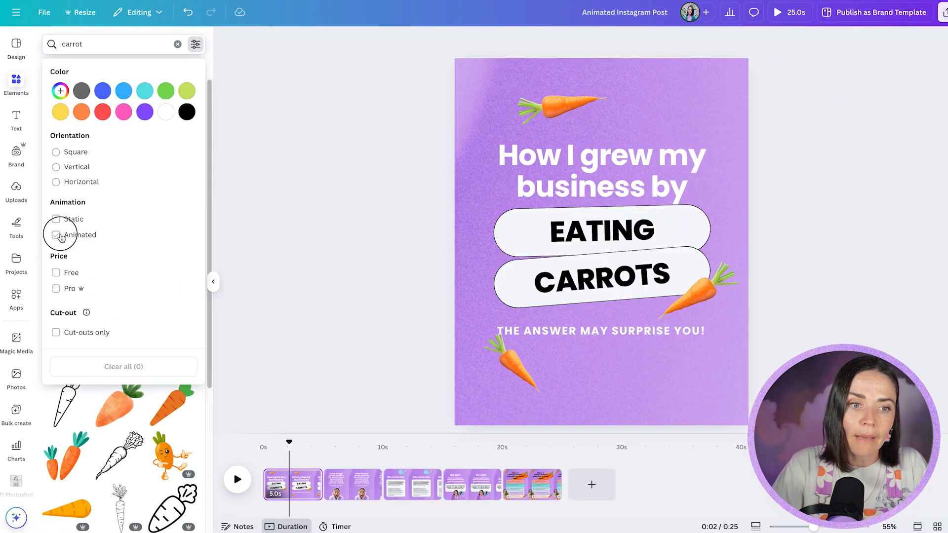
click(58, 235)
click(140, 427)
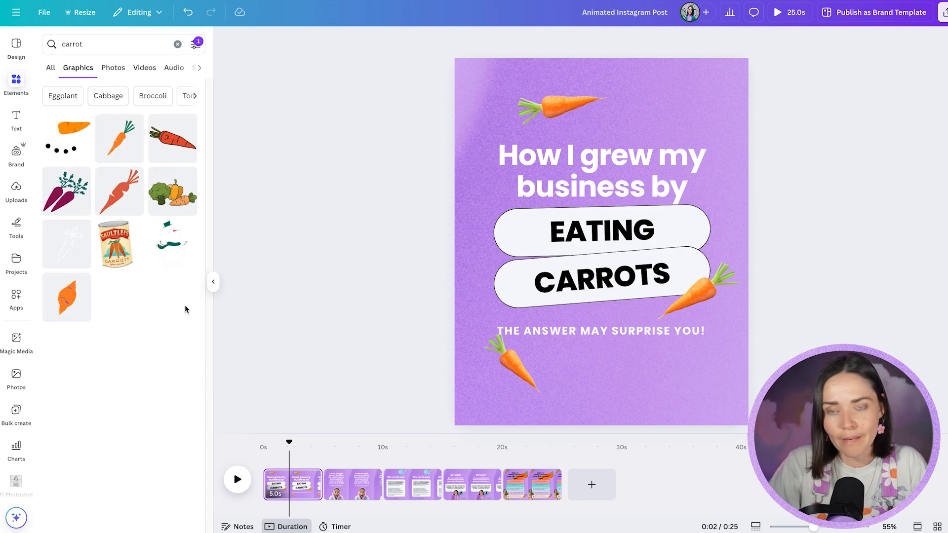
Try animated graphics on page 1: the orange carrot shrunk into the page's upper-right corner, plus the purple vegetables
click(558, 254)
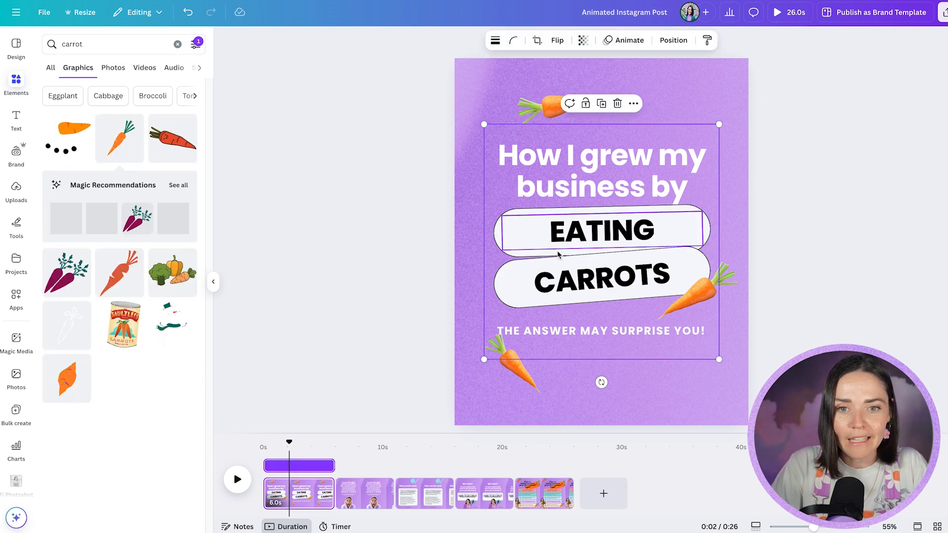
drag(484, 359, 593, 250)
drag(695, 139, 724, 65)
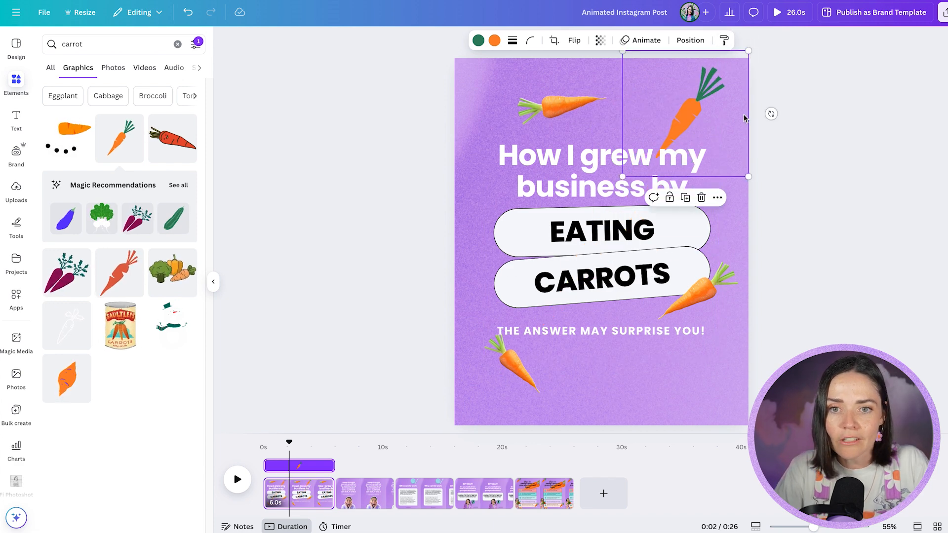
click(67, 273)
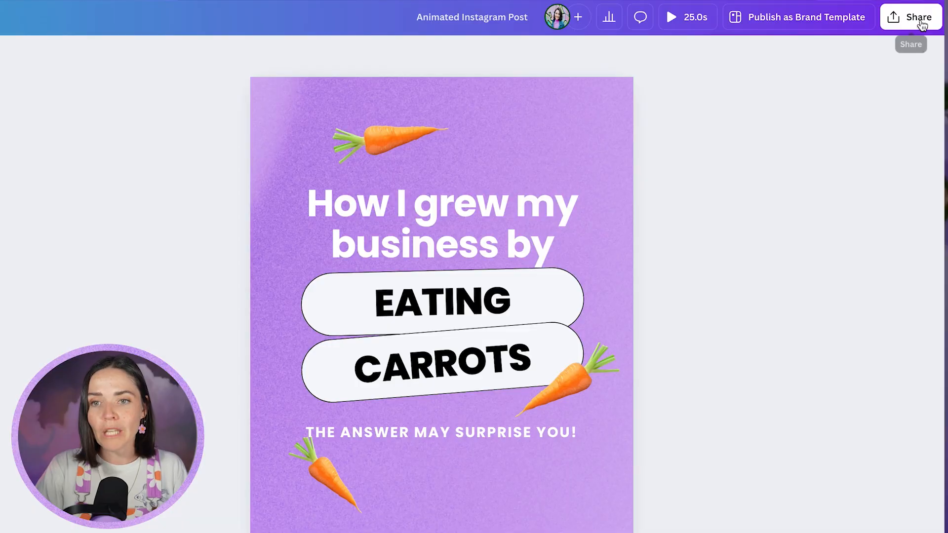
Open the design's download options, choose MP4 Video as the file type and turn off downloading pages as separate files
click(919, 21)
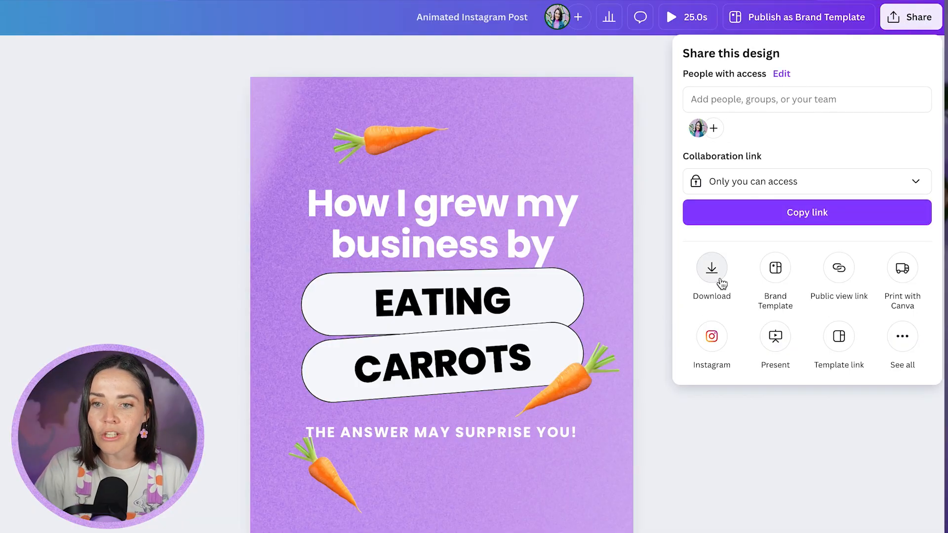
click(715, 274)
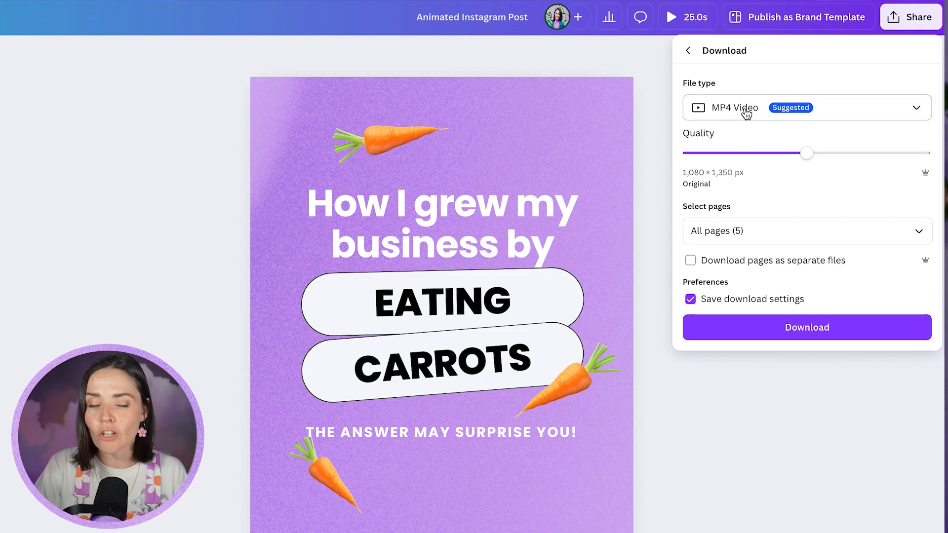
click(747, 113)
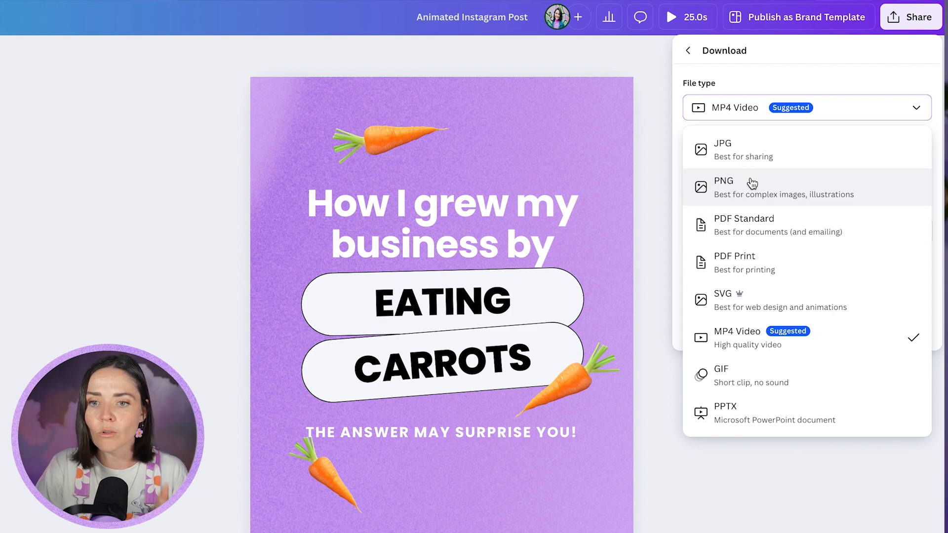
click(761, 341)
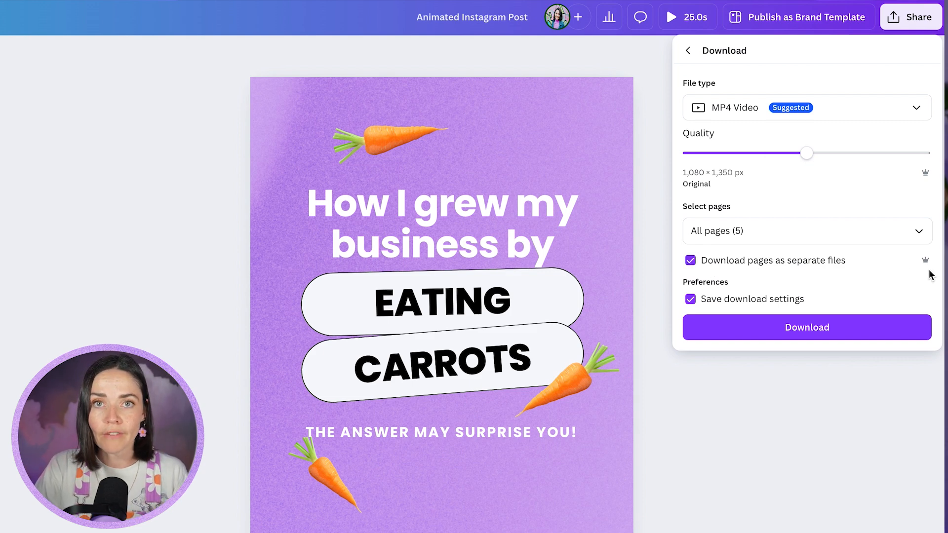
click(725, 270)
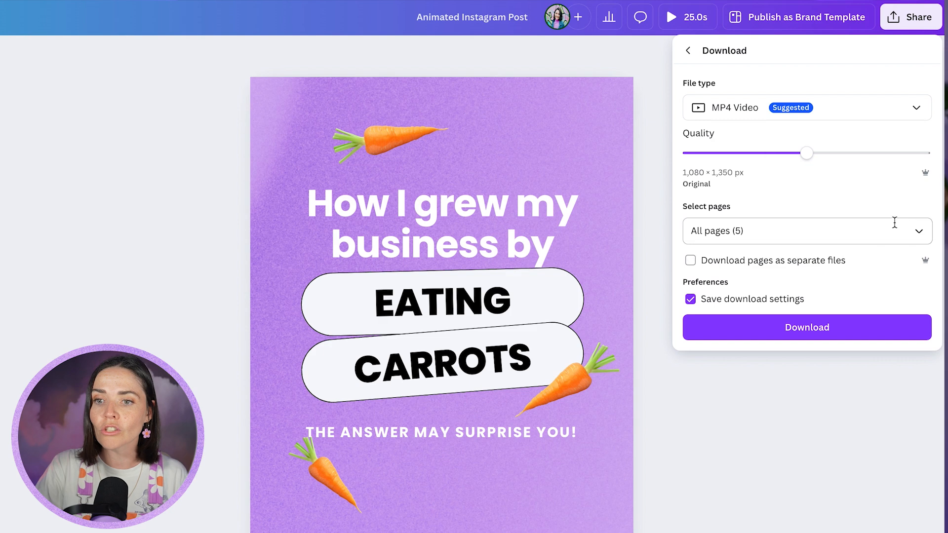
Limit the download to page 1 and download it as an MP4 video
click(916, 230)
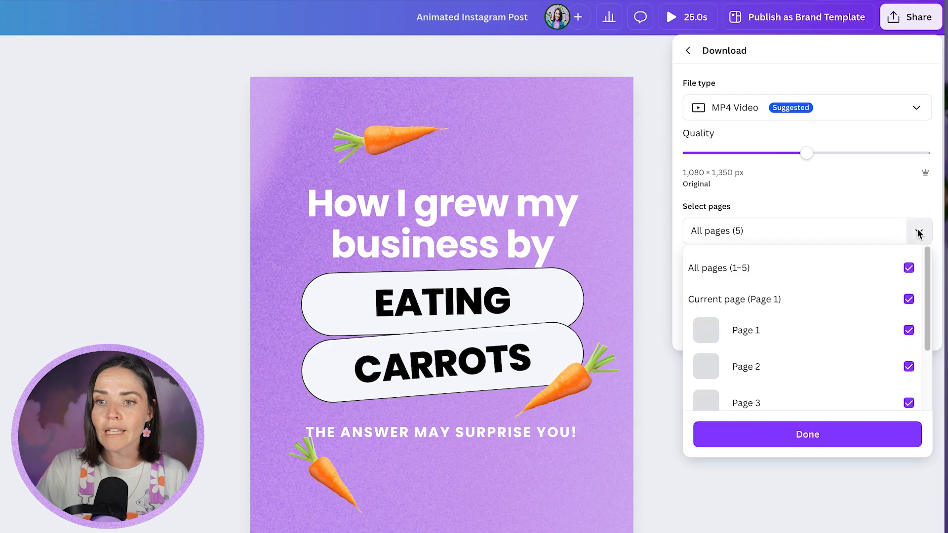
click(909, 269)
click(908, 330)
click(854, 443)
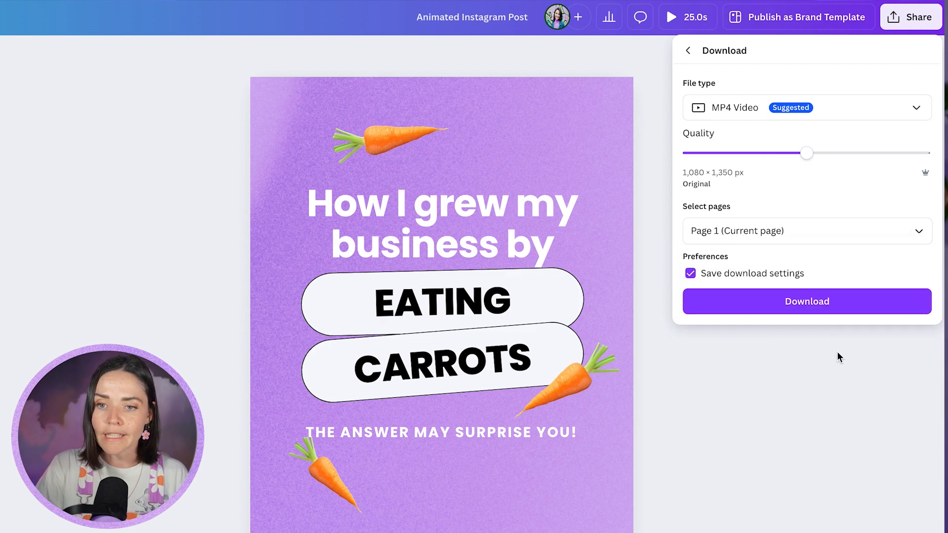
click(823, 306)
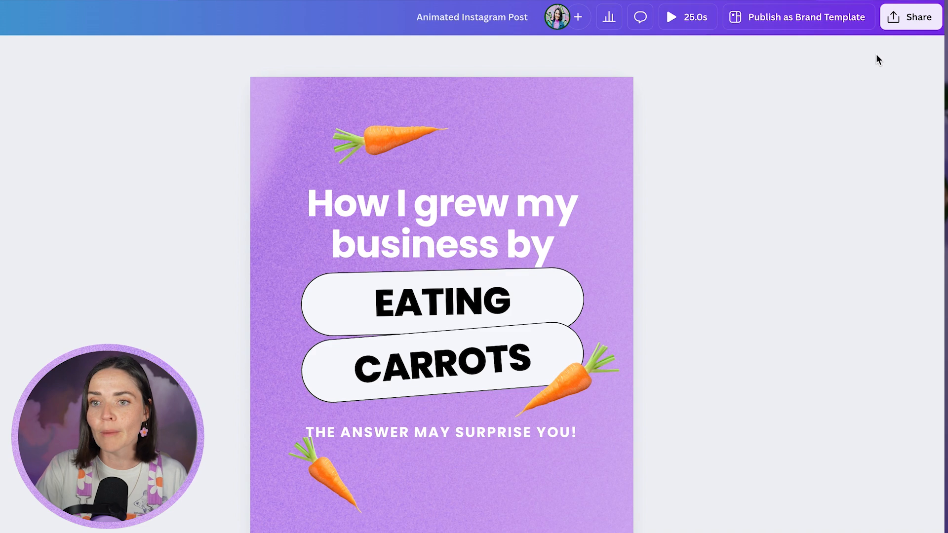
Reopen the download options, select all five pages and download them as MP4 video
click(896, 22)
click(714, 280)
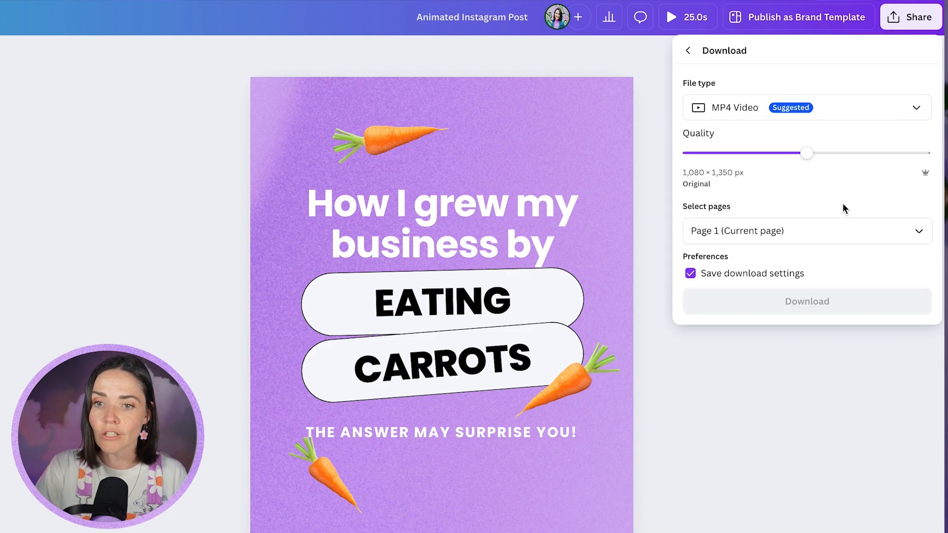
click(915, 229)
click(907, 366)
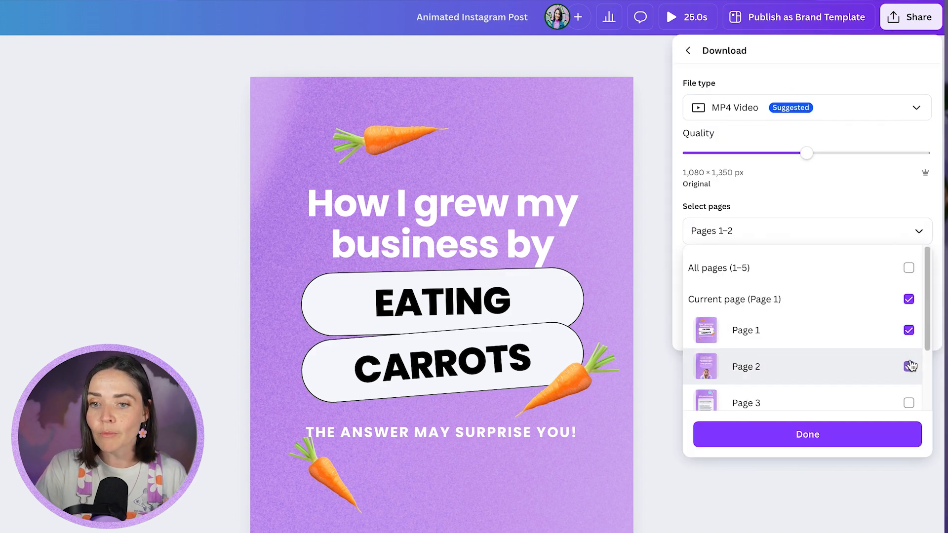
click(902, 272)
click(803, 227)
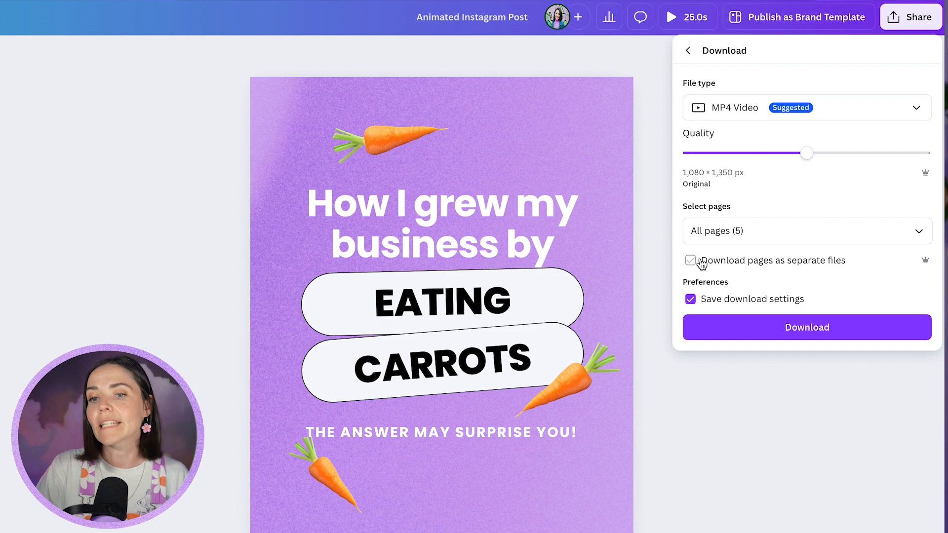
click(777, 327)
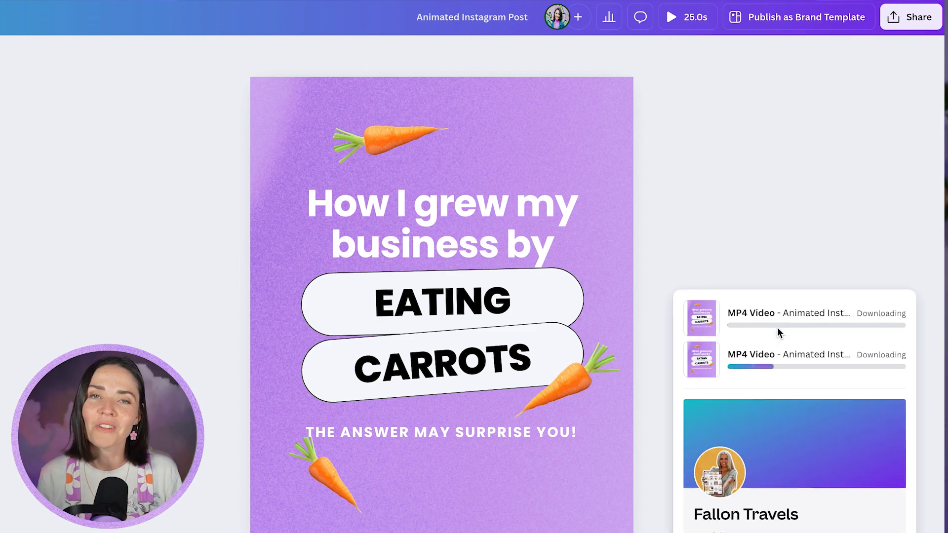